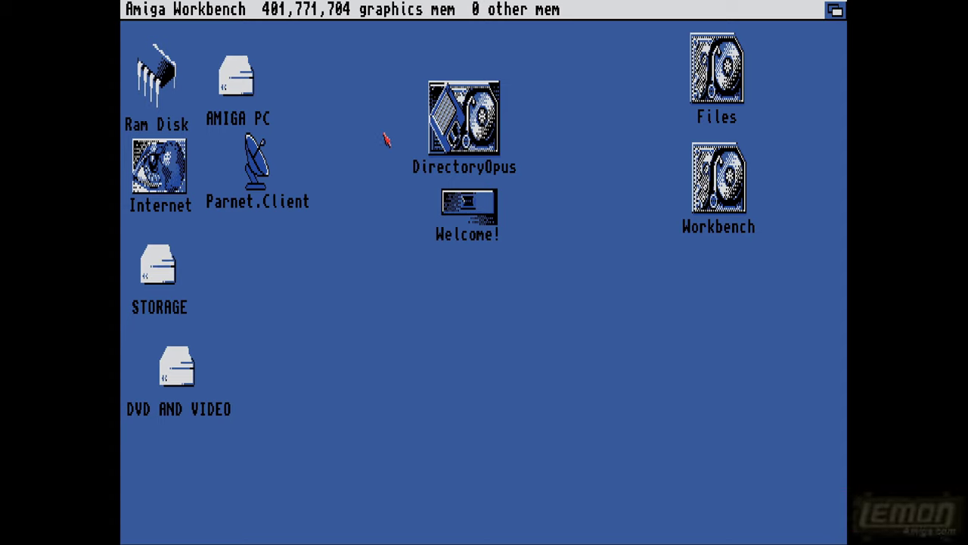
Step: Launch Virus_CheckerII from its drawer inside the Utilities drawer on the Files disk
double_click(723, 85)
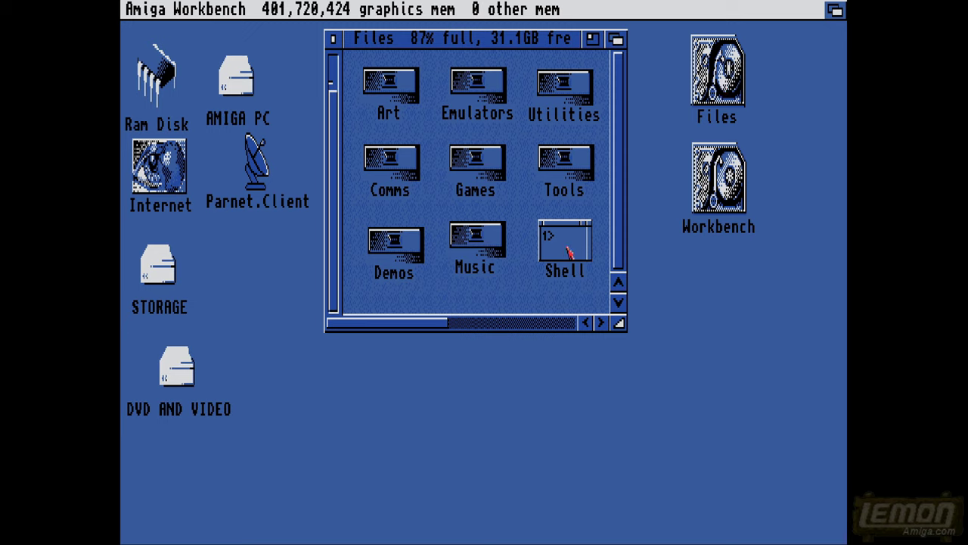
double_click(576, 91)
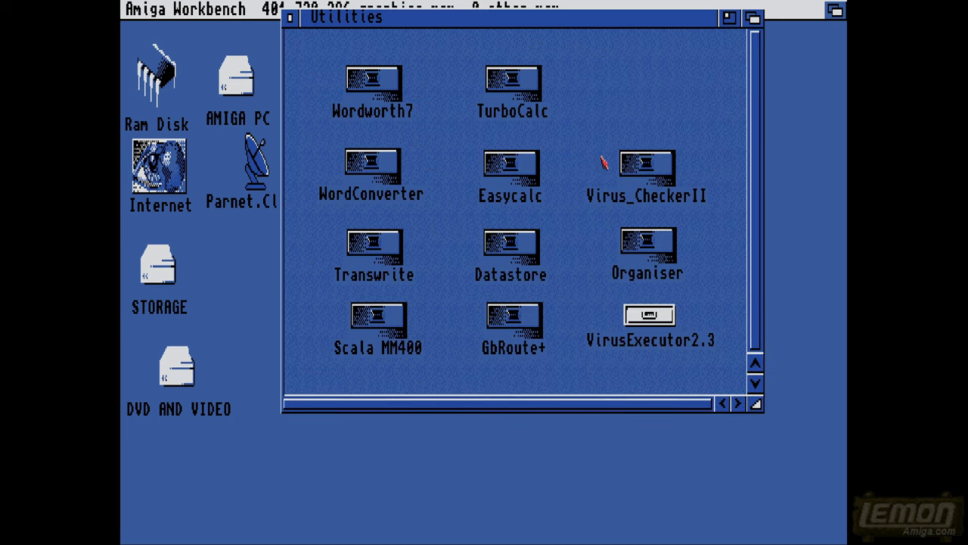
double_click(639, 172)
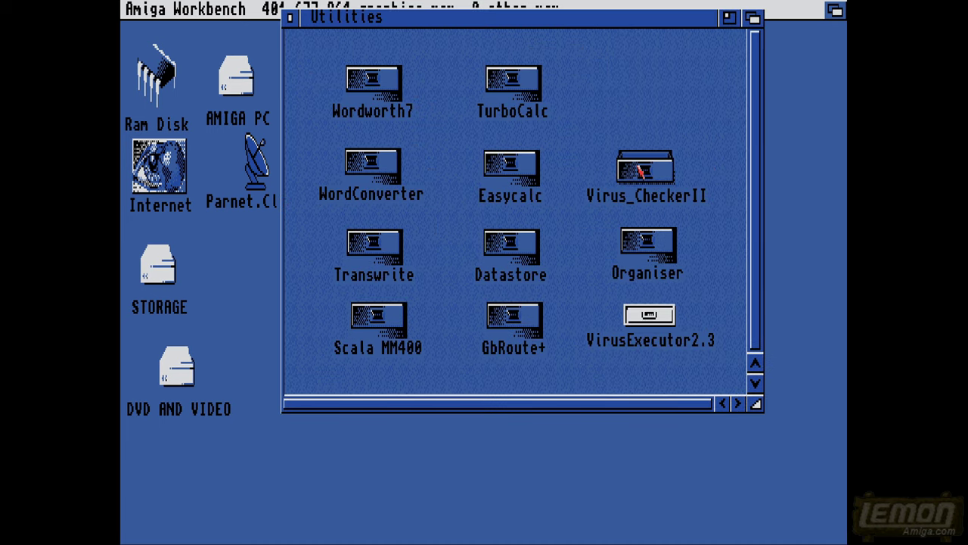
click(650, 241)
double_click(660, 170)
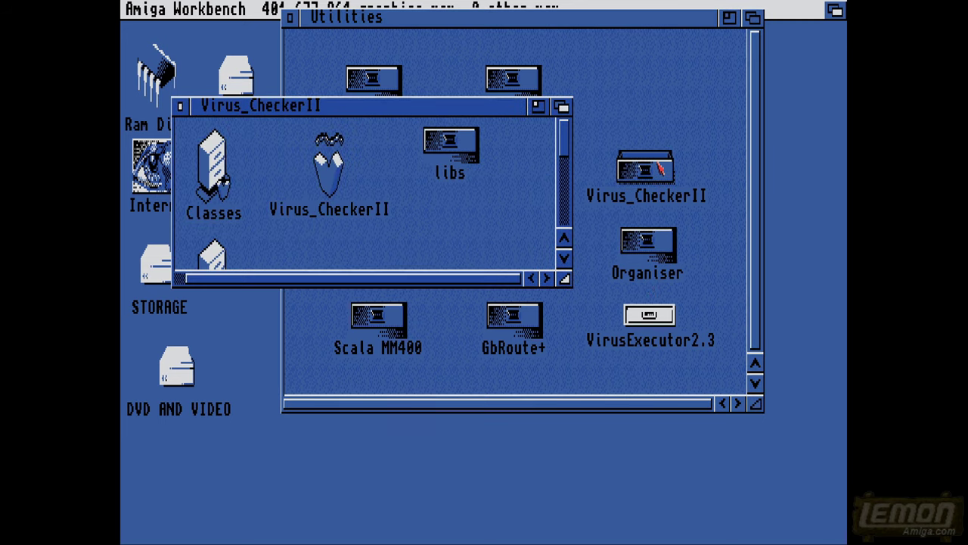
double_click(337, 182)
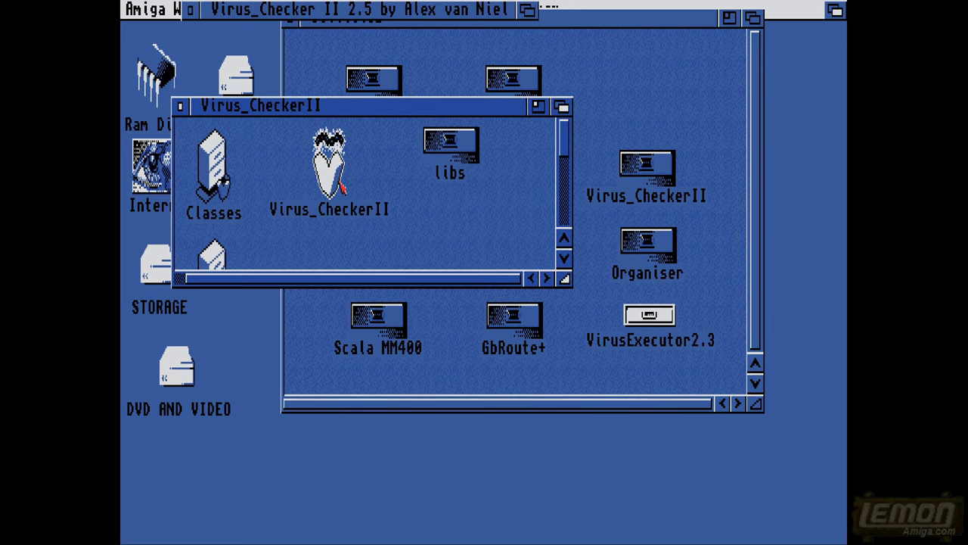
Step: Expand the collapsed Virus_Checker II window to its full set of controls
right_click(340, 9)
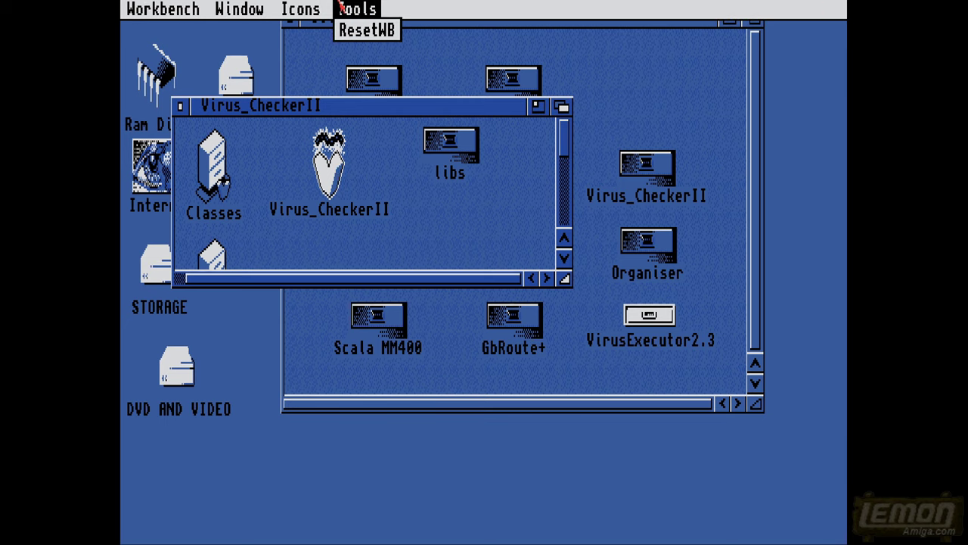
click(335, 11)
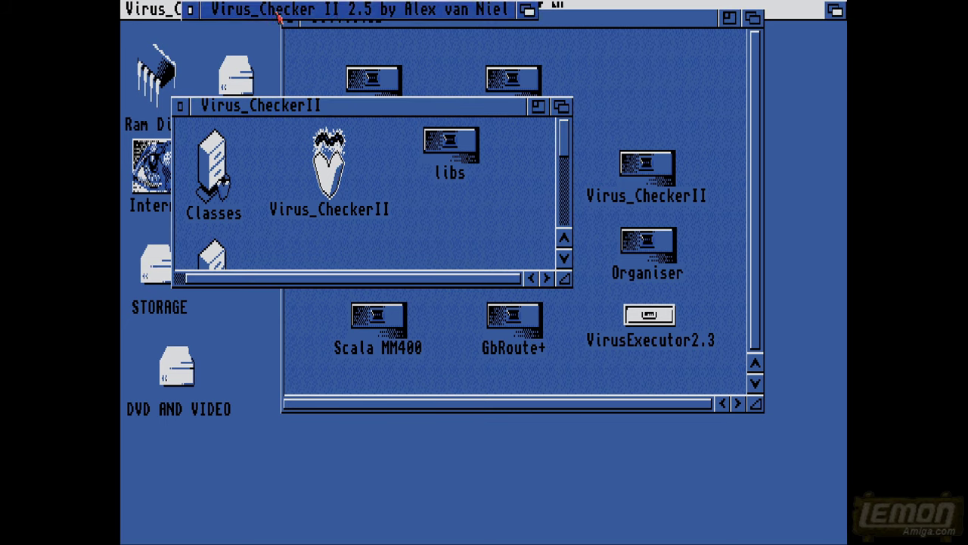
click(255, 47)
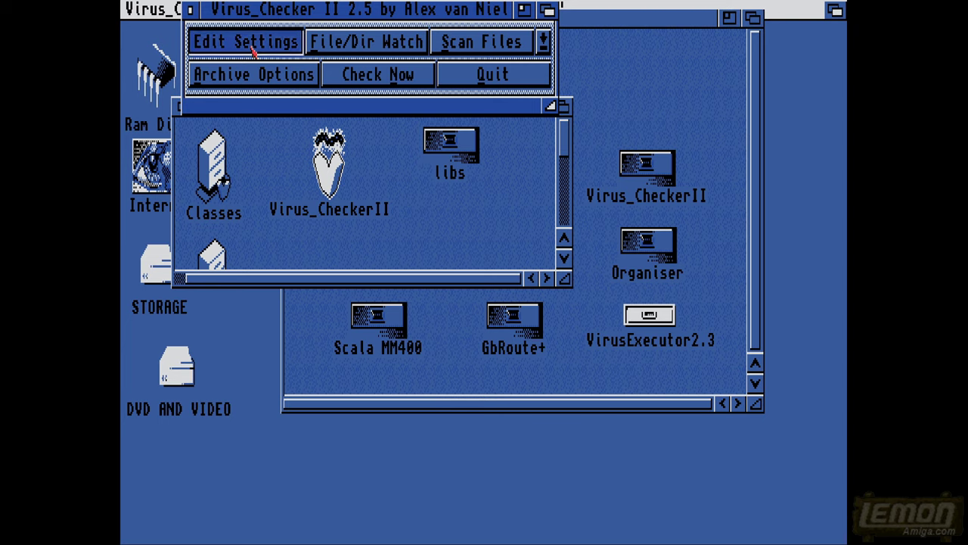
Step: Run a file scan on the C: assign, chosen from the volume list
click(477, 43)
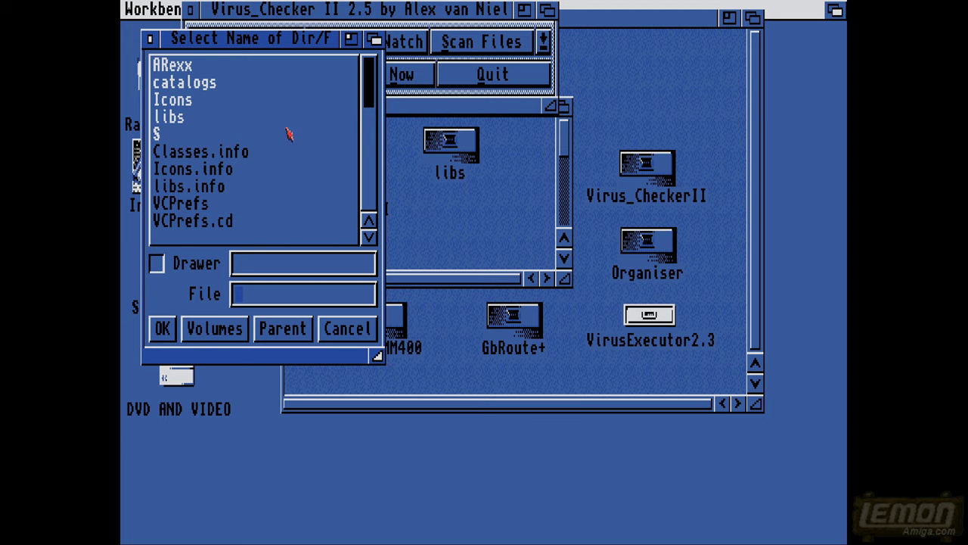
click(299, 340)
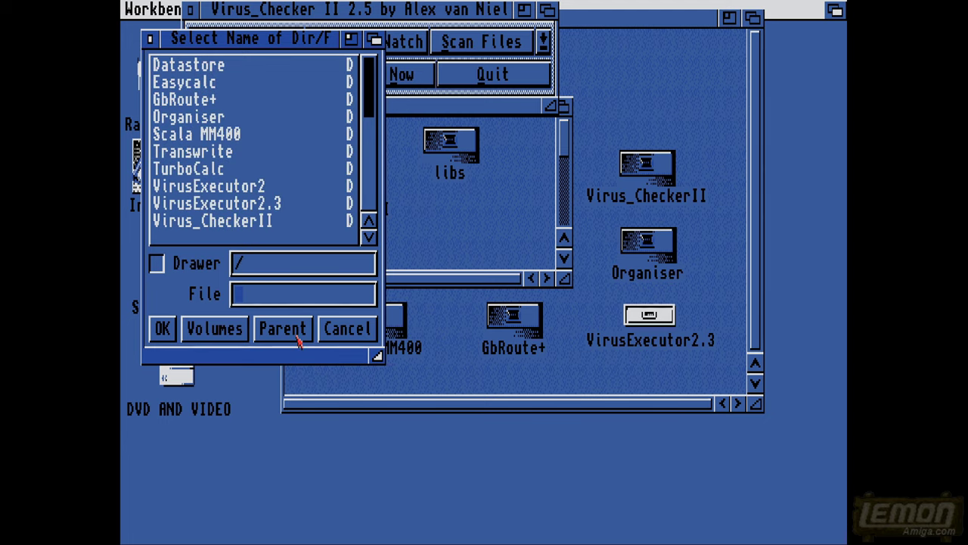
click(299, 340)
click(299, 340)
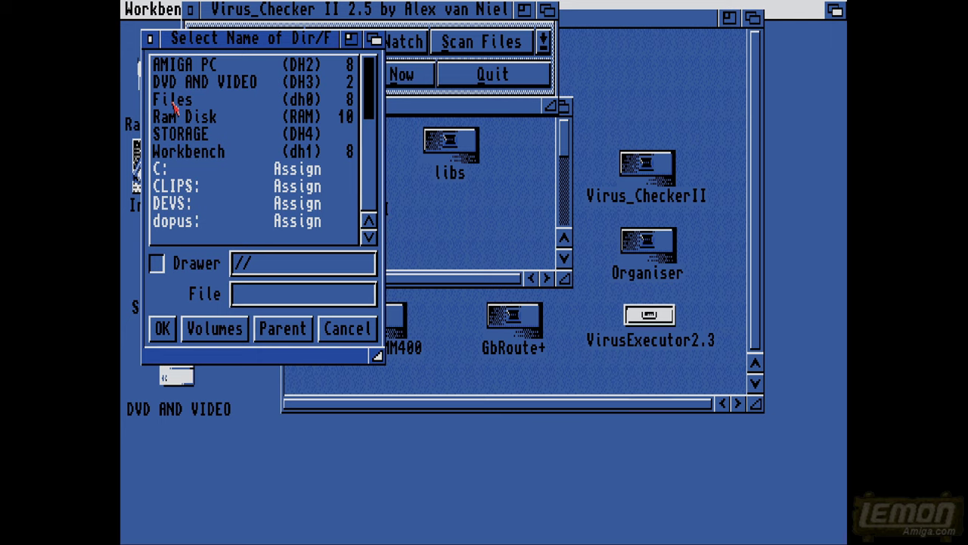
click(167, 170)
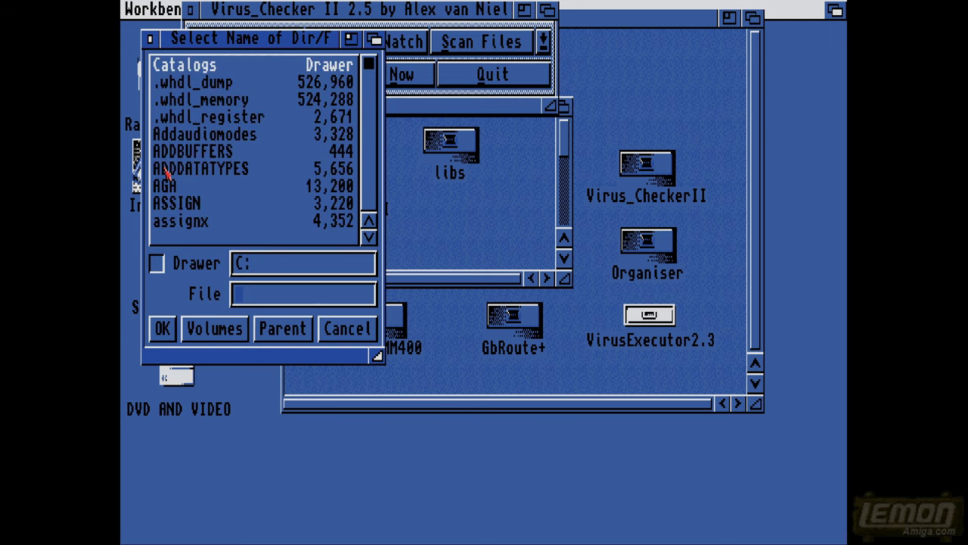
click(164, 330)
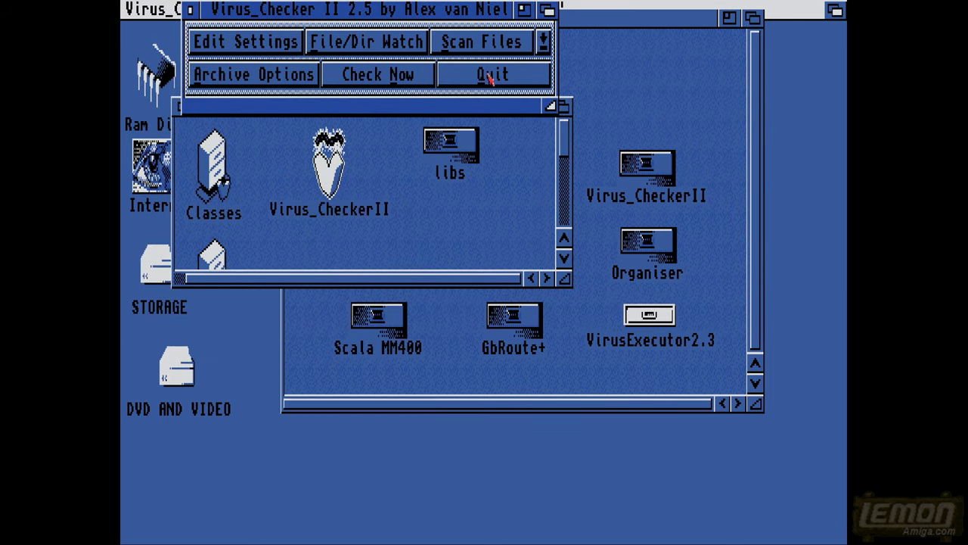
Step: View the list of known viruses that Virus_Checker II recognises, and close the list
click(544, 43)
click(464, 15)
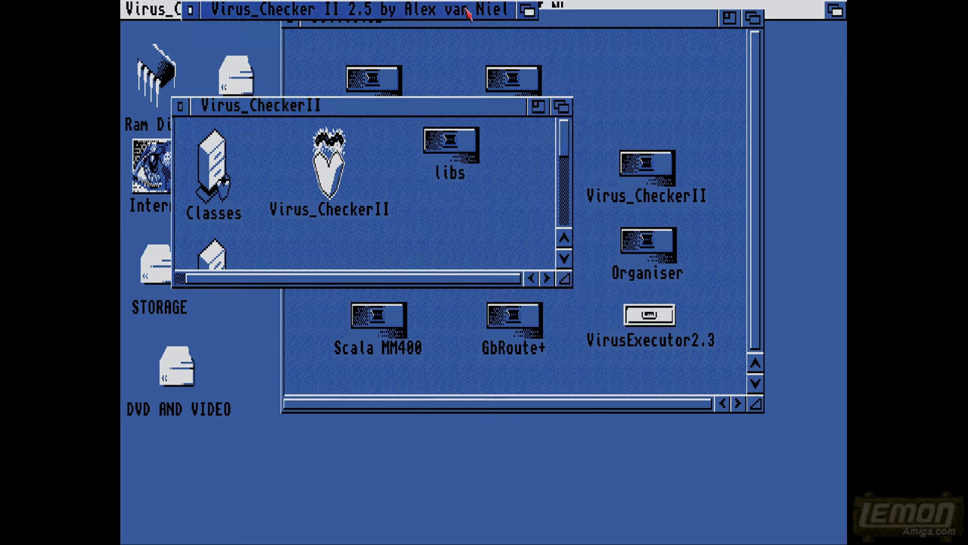
right_click(248, 45)
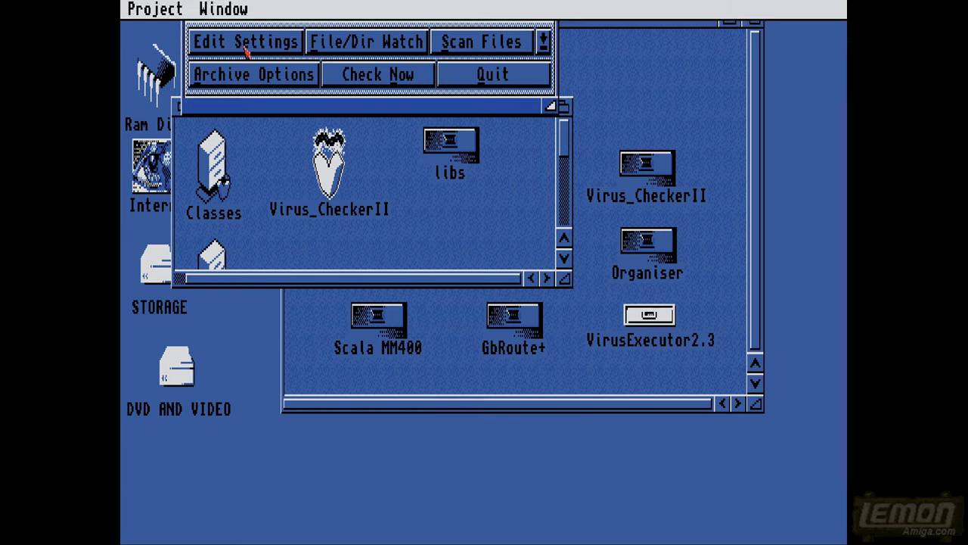
right_click(242, 47)
mouse_move(155, 7)
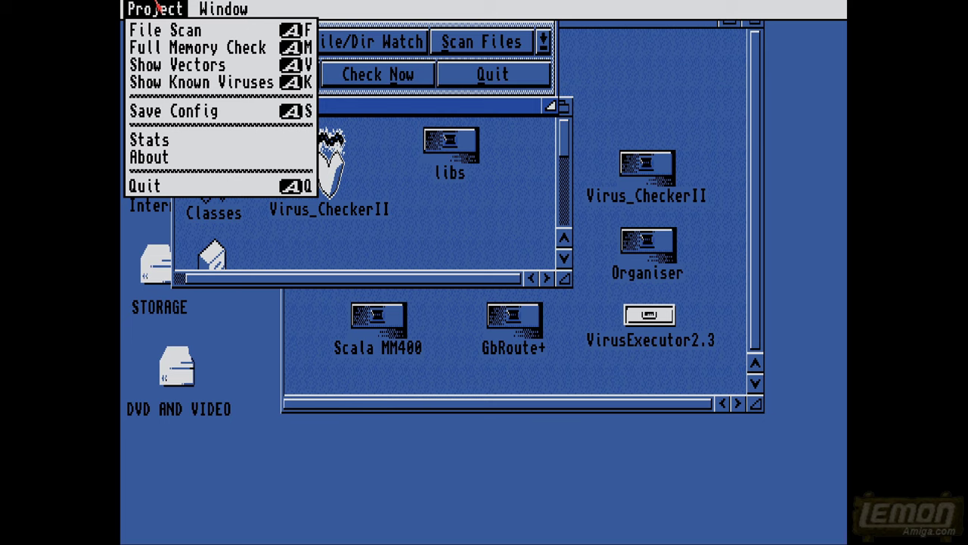
right_click(183, 83)
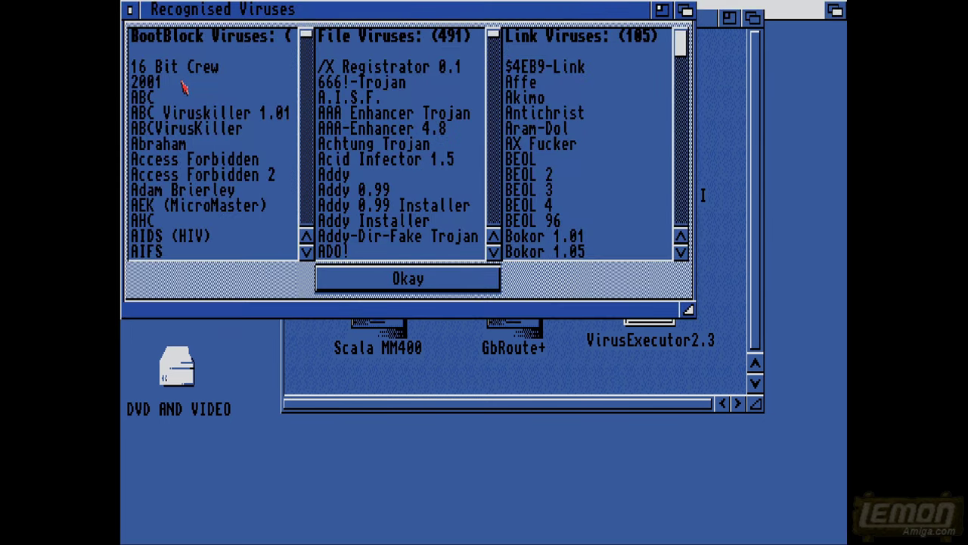
key(Return)
right_click(185, 7)
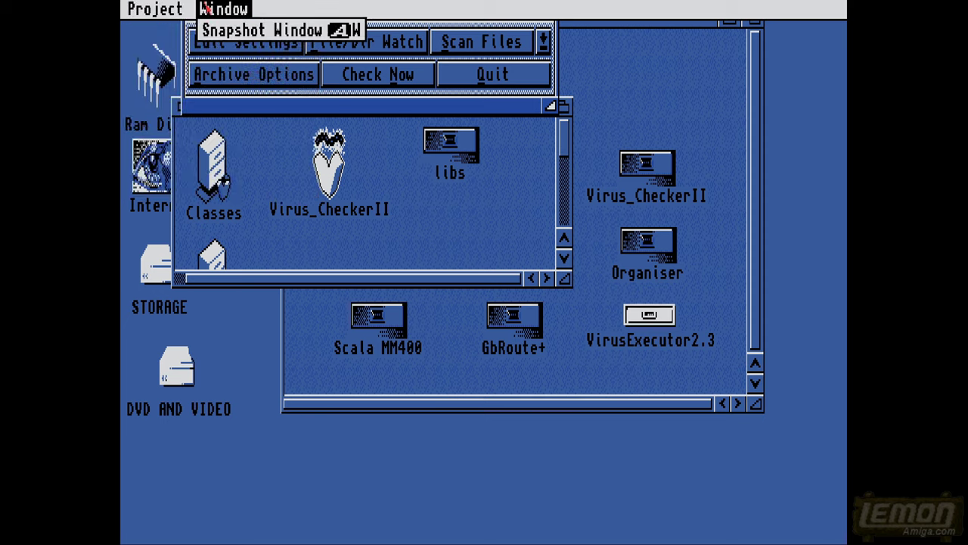
click(256, 73)
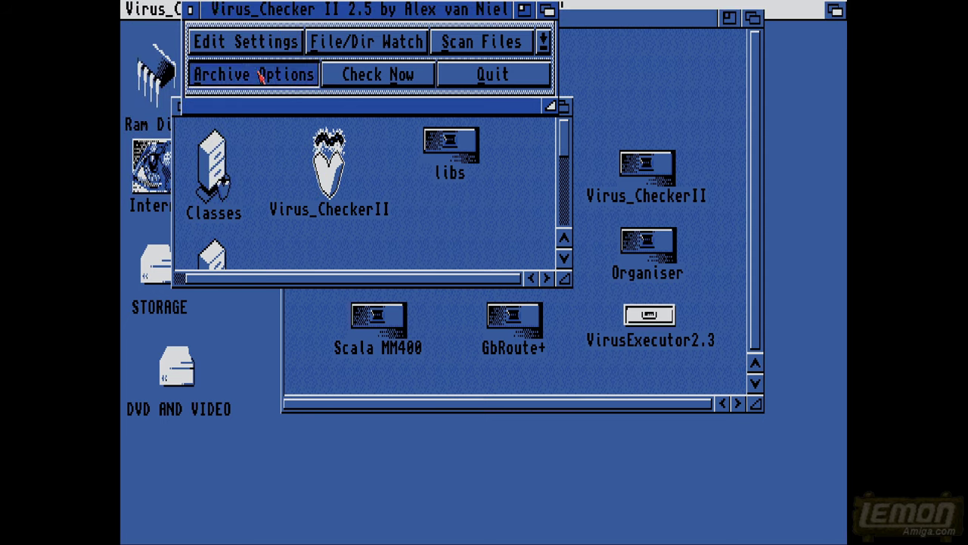
click(303, 159)
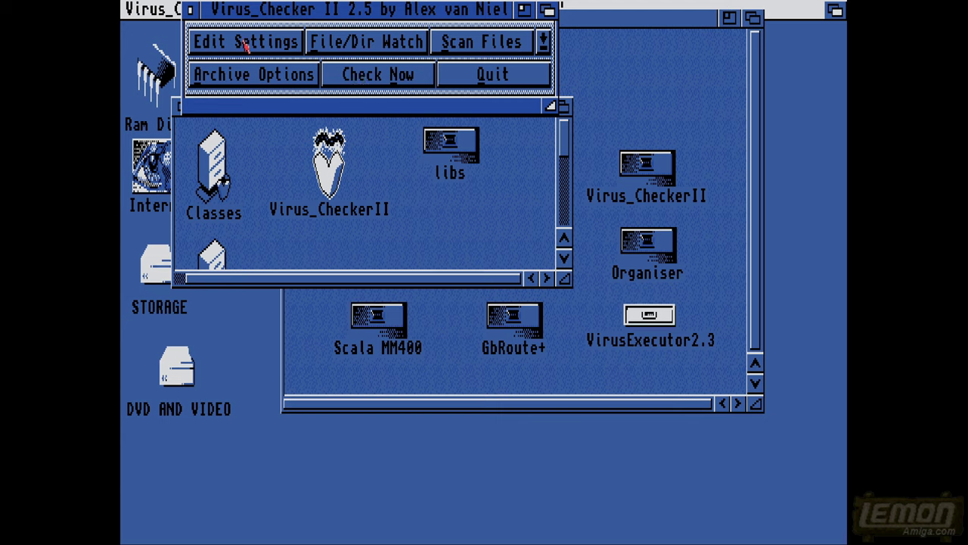
Step: Close the Virus_Checker II window and the Virus_CheckerII drawer
click(191, 10)
click(185, 111)
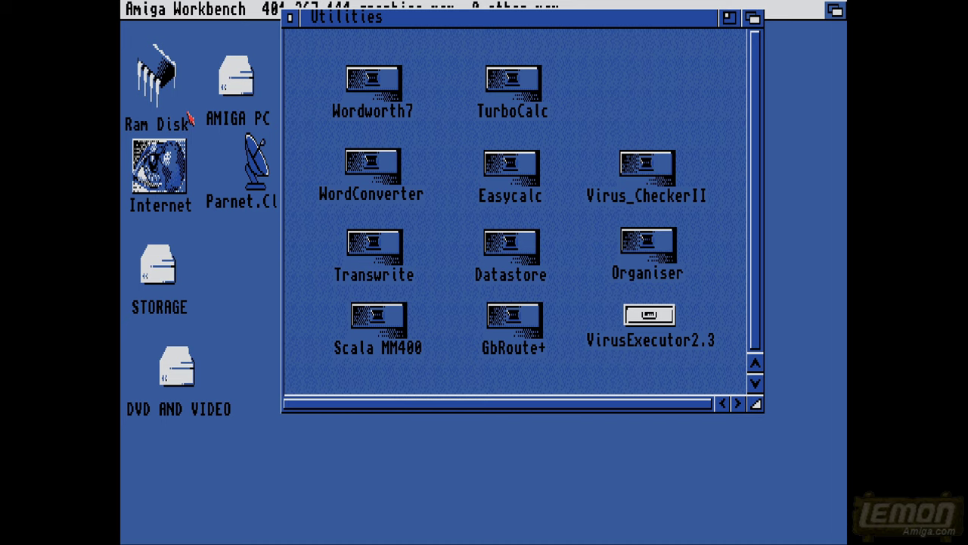
Step: Launch VirusExecutor from the VirusExecutor2.3 drawer and dismiss its library message and startup vector report
click(664, 322)
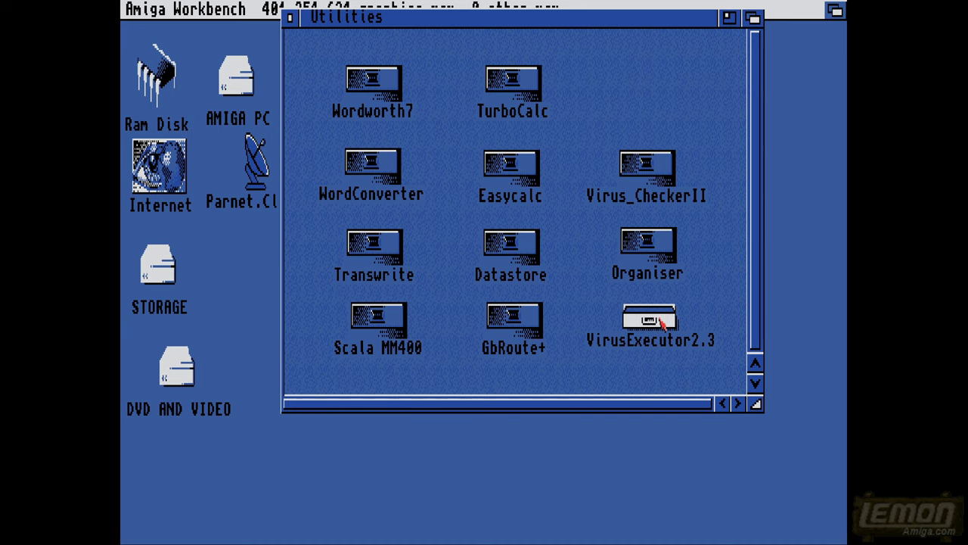
click(662, 323)
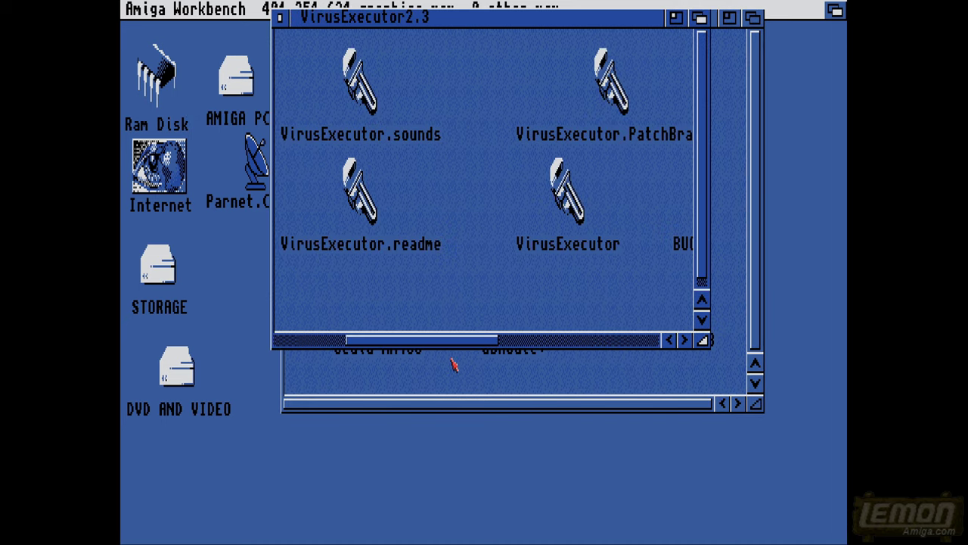
drag(471, 343, 520, 327)
click(432, 194)
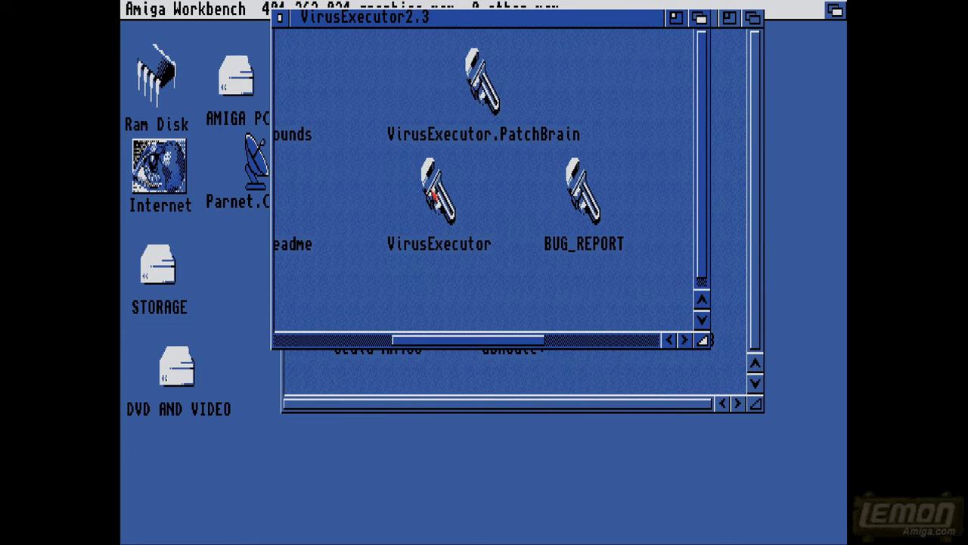
key(super+e)
click(180, 139)
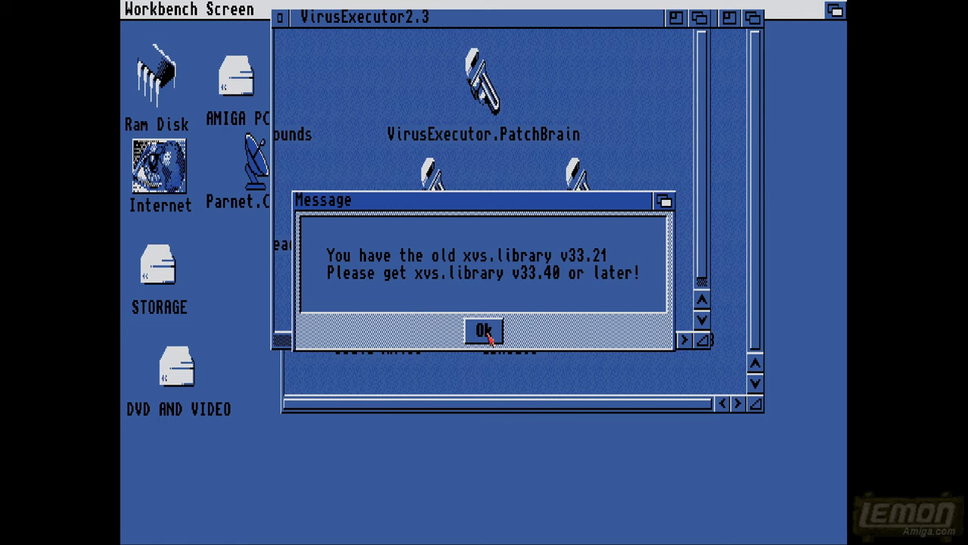
click(484, 331)
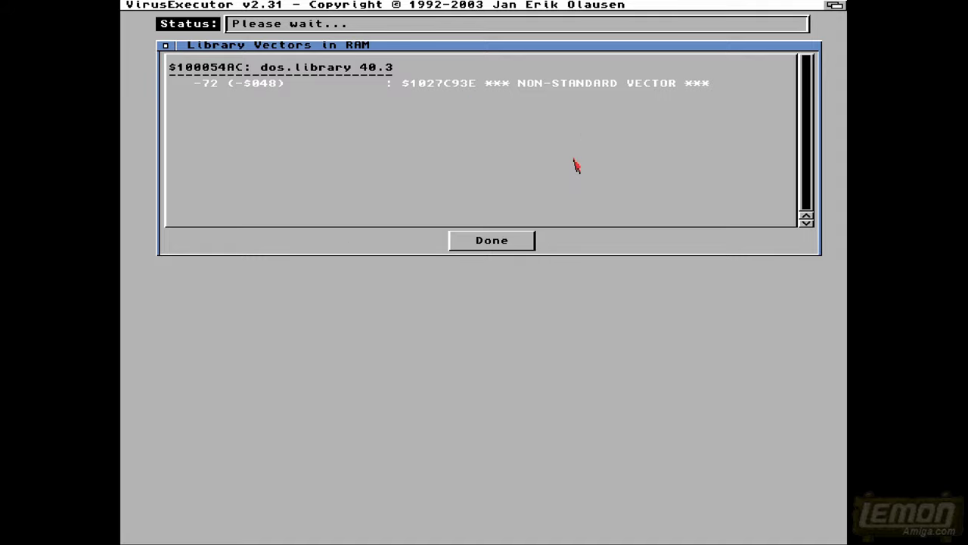
click(492, 241)
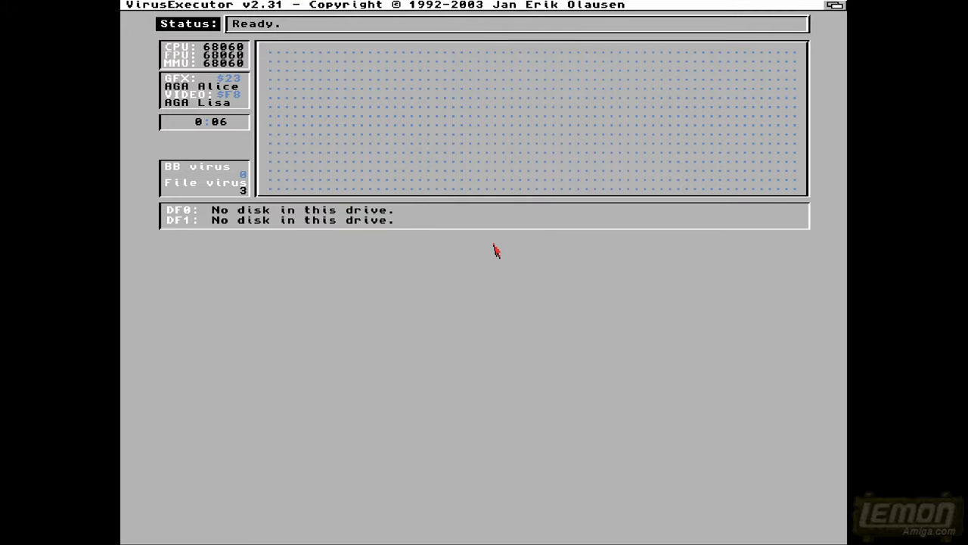
Step: Run VirusExecutor's memory check, dismiss the virus and vector reports, and look through the library vectors in RAM
right_click(140, 6)
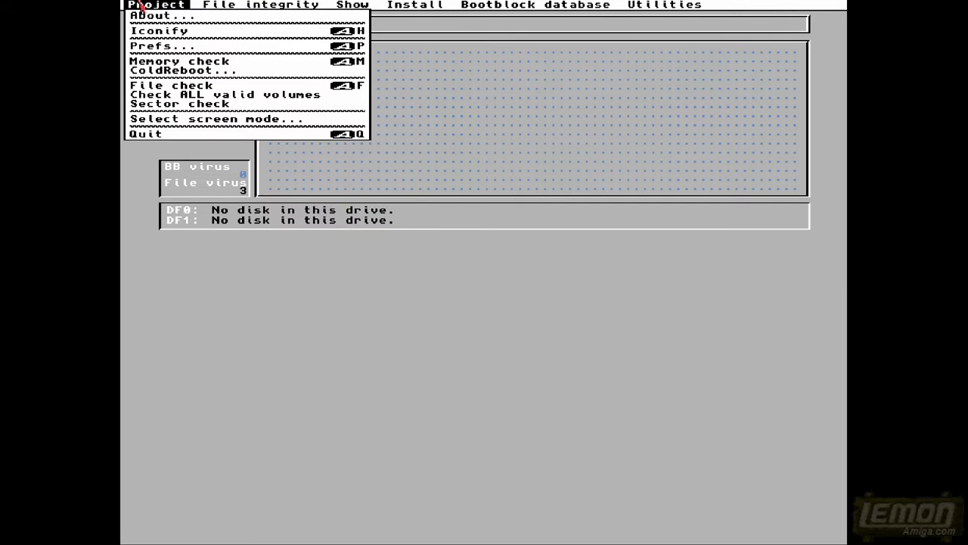
right_click(162, 62)
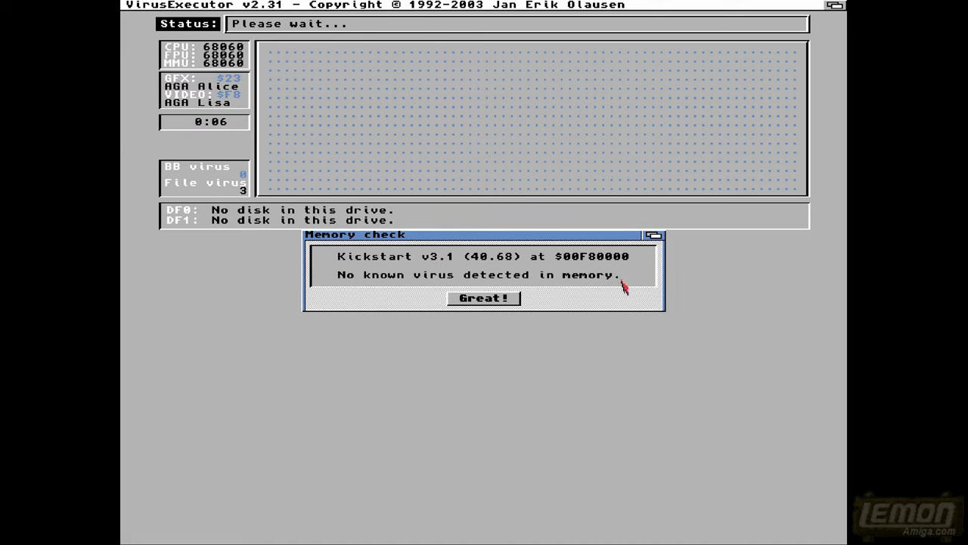
click(507, 300)
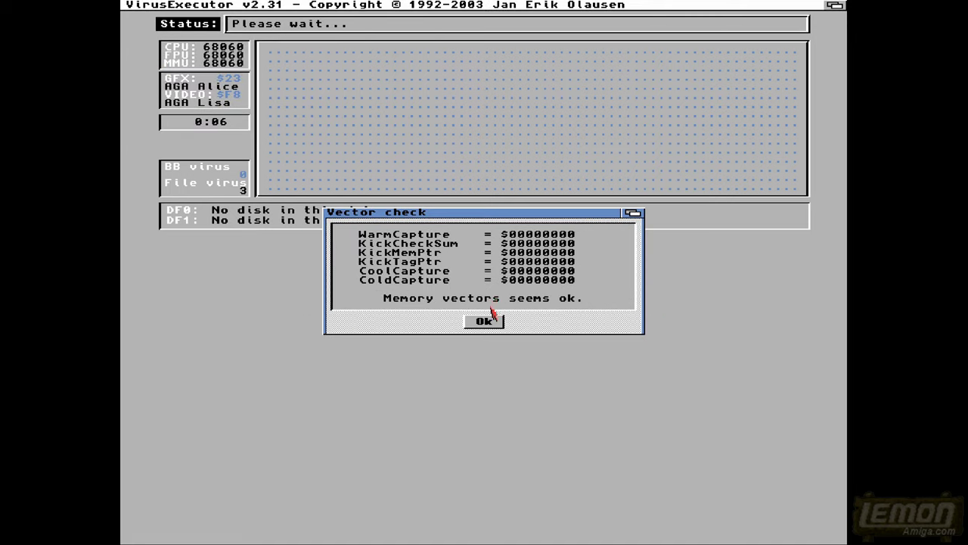
click(483, 326)
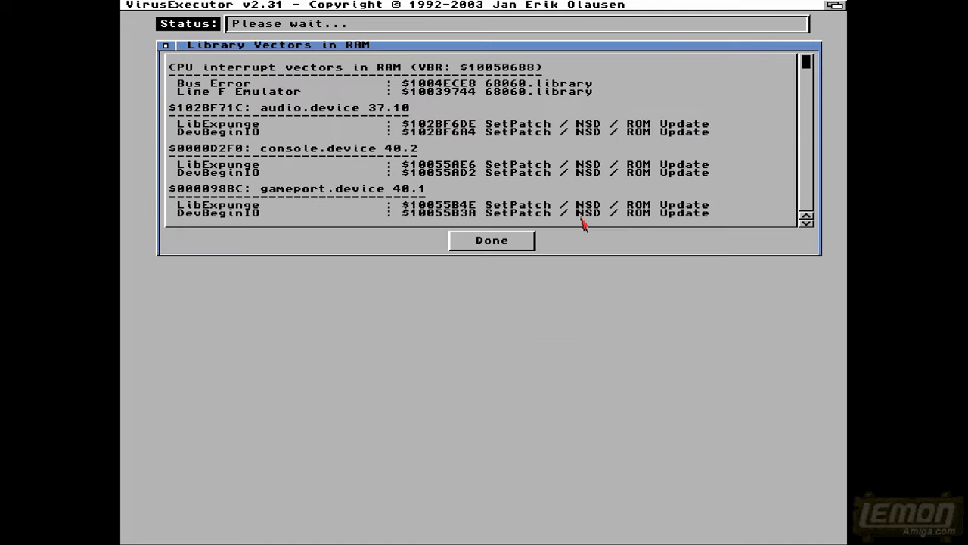
drag(806, 58, 818, 123)
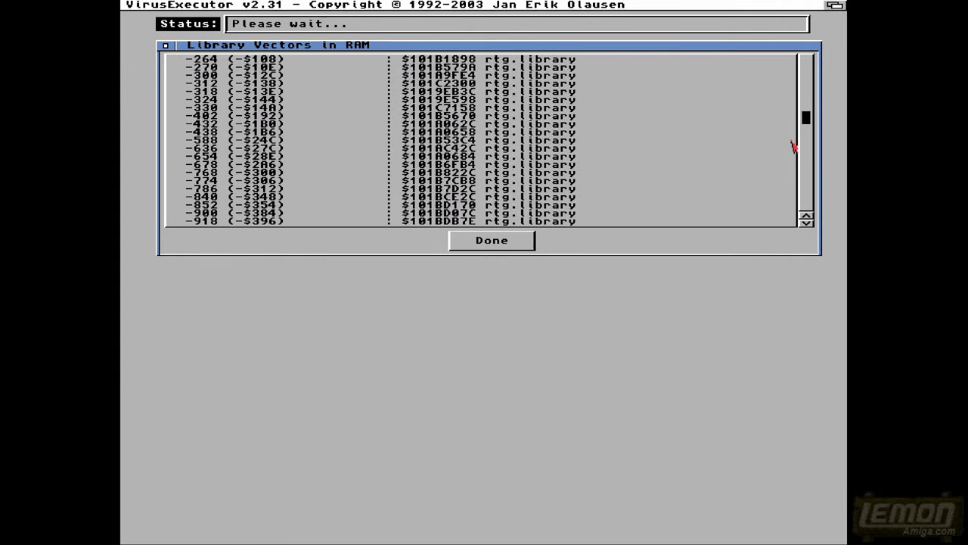
click(498, 240)
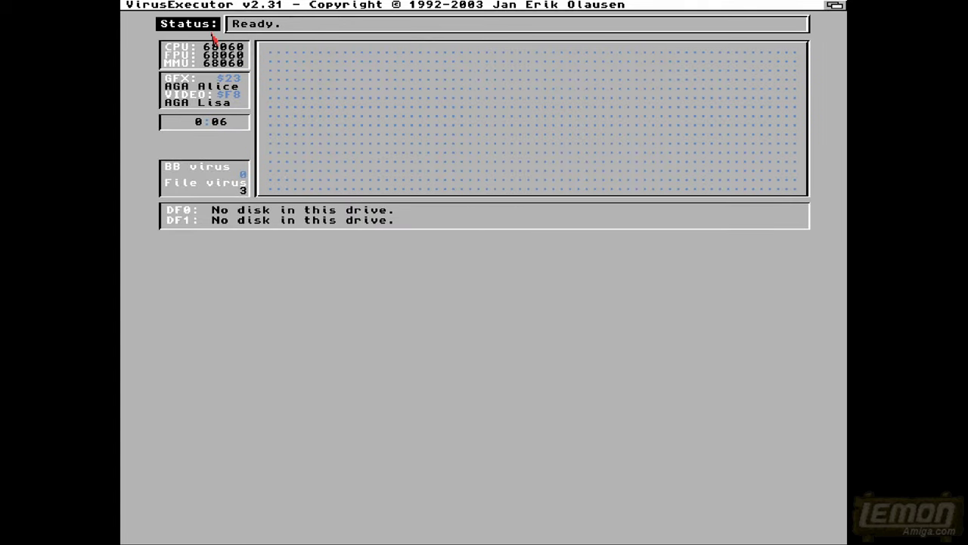
Step: Open VirusExecutor's preferences to examine the file checking and miscellaneous options
right_click(159, 8)
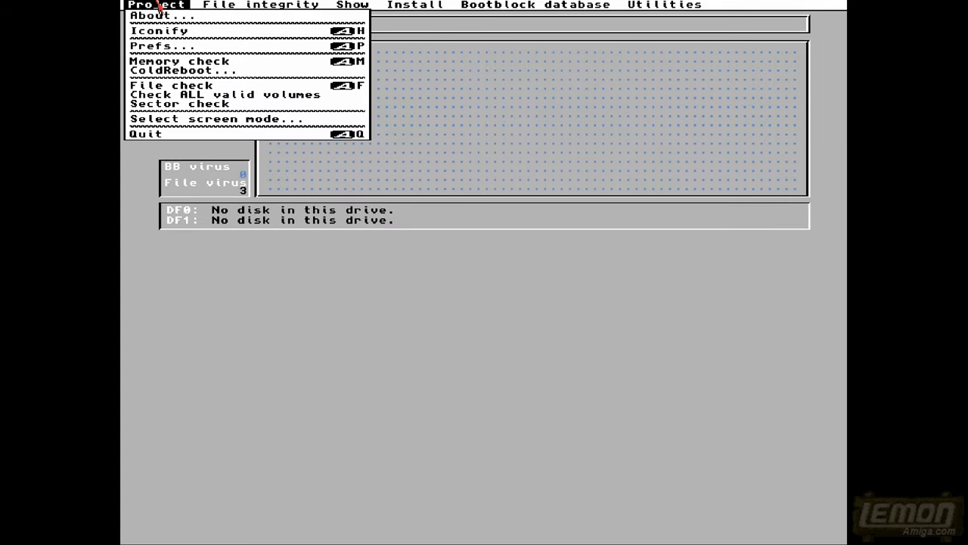
right_click(165, 46)
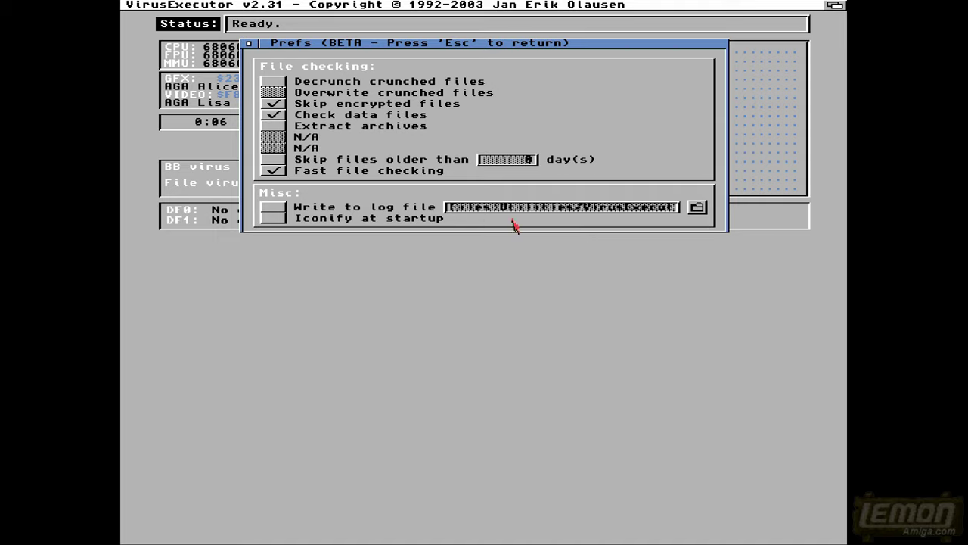
Step: Close the preferences and start a file check of the Amiga HD backup directory on the DVD AND VIDEO volume
click(250, 45)
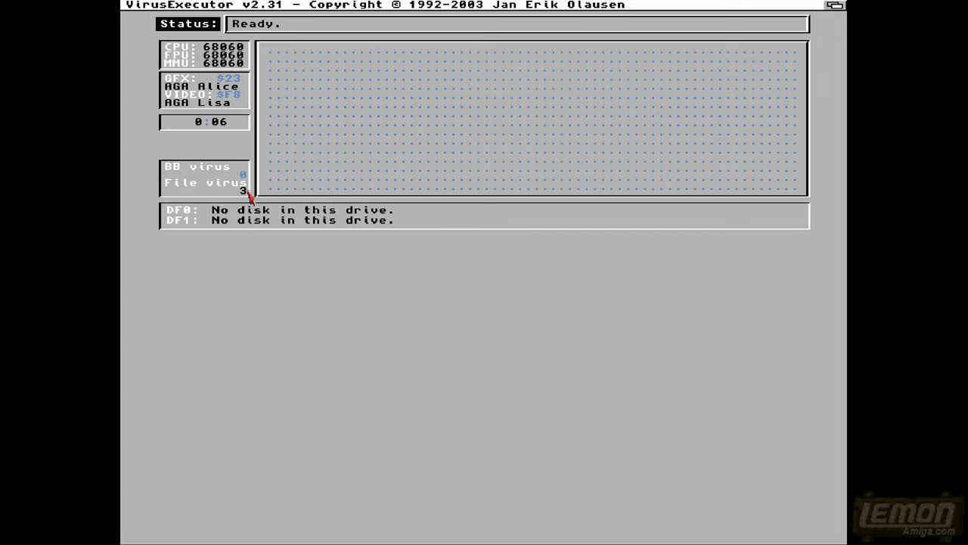
right_click(144, 5)
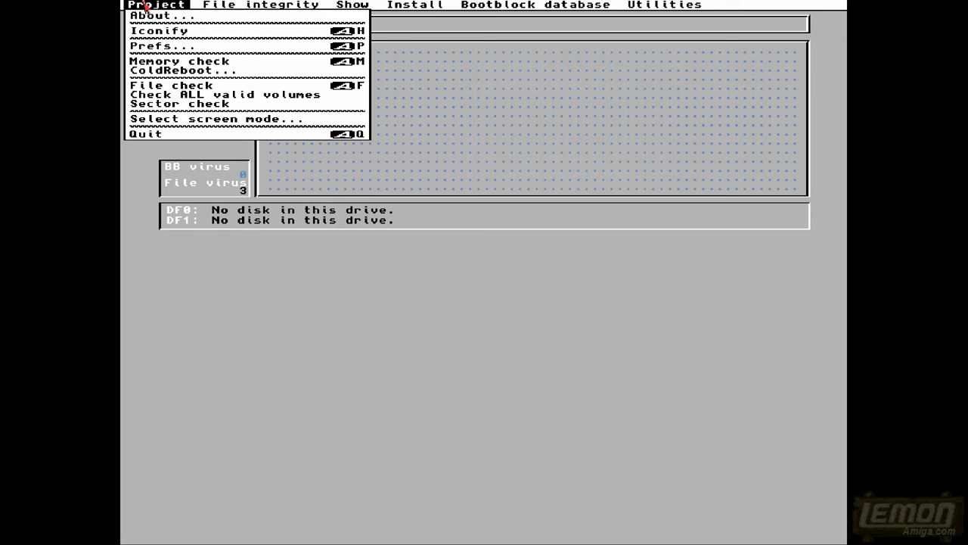
right_click(173, 87)
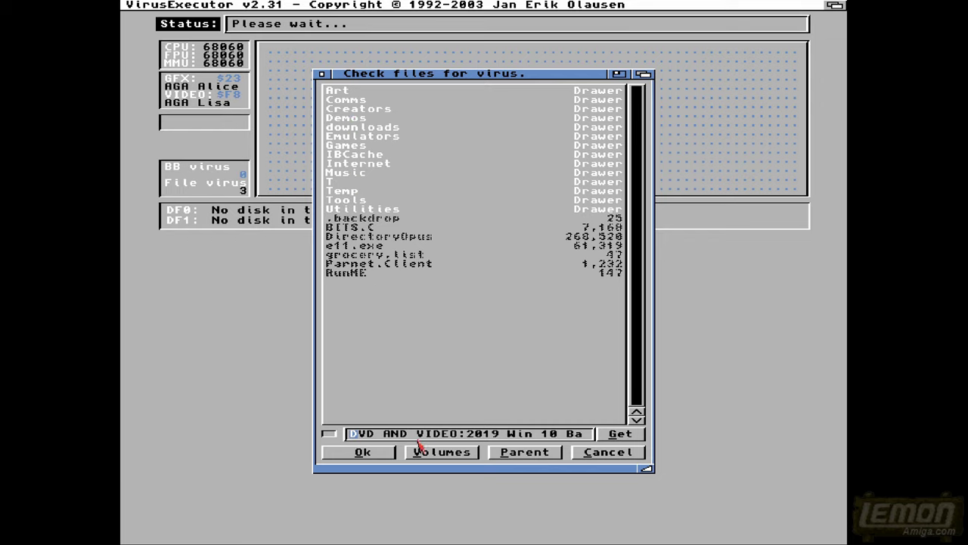
click(367, 458)
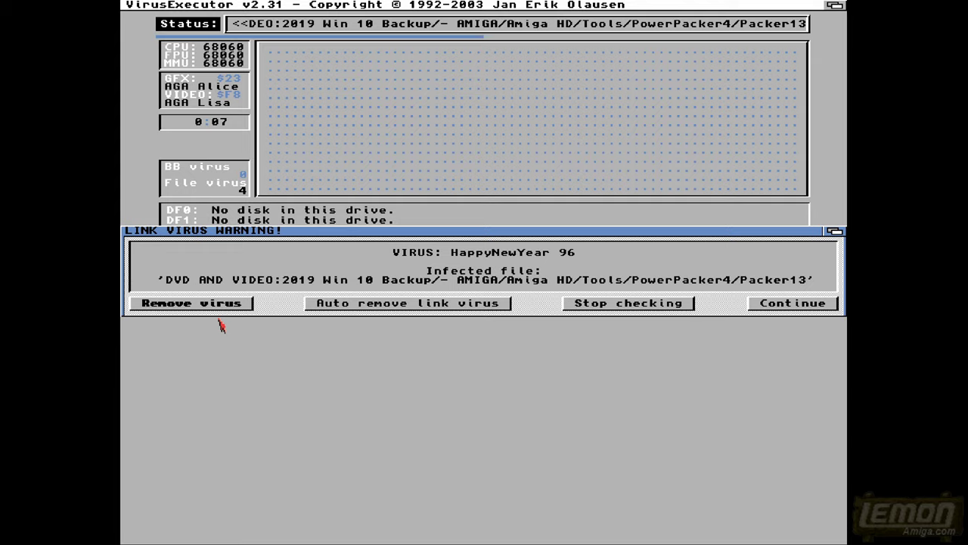
Step: Remove the HappyNewYear 96 virus from the PowerPacker4 files Packer13 and Packer20, saving each cleaned file
click(213, 305)
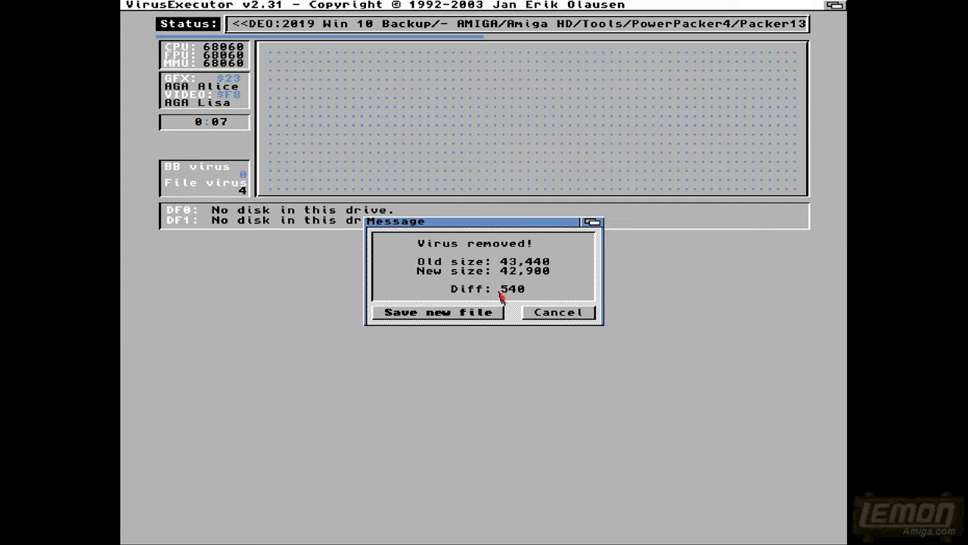
click(466, 315)
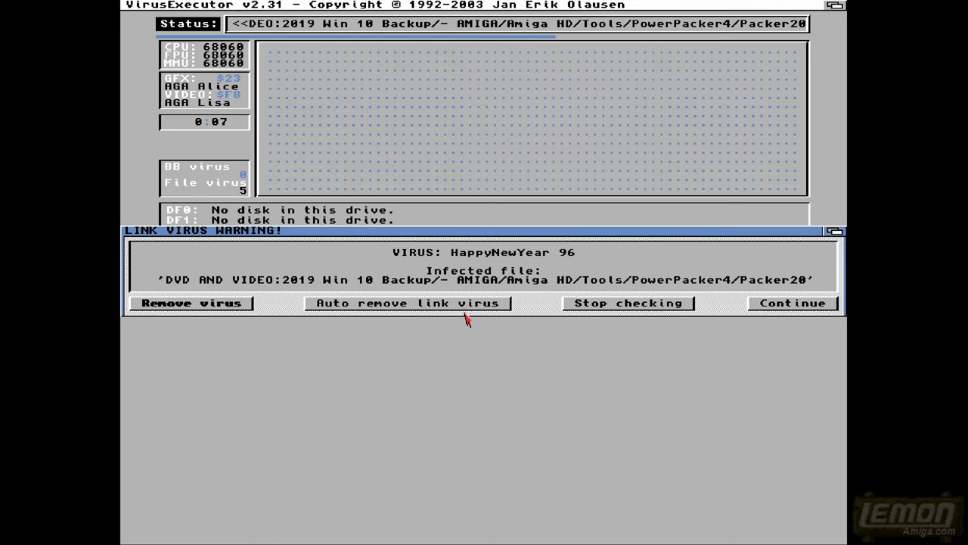
click(214, 305)
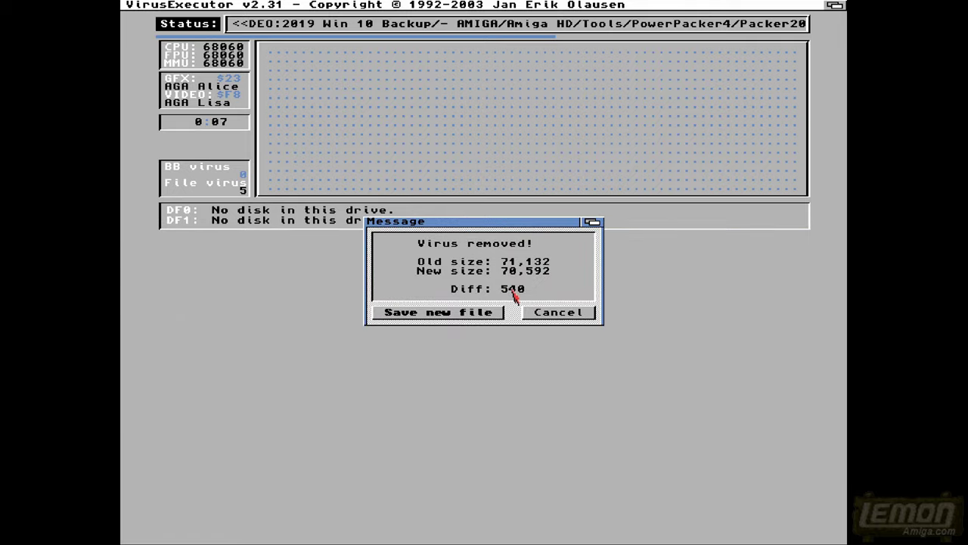
click(477, 318)
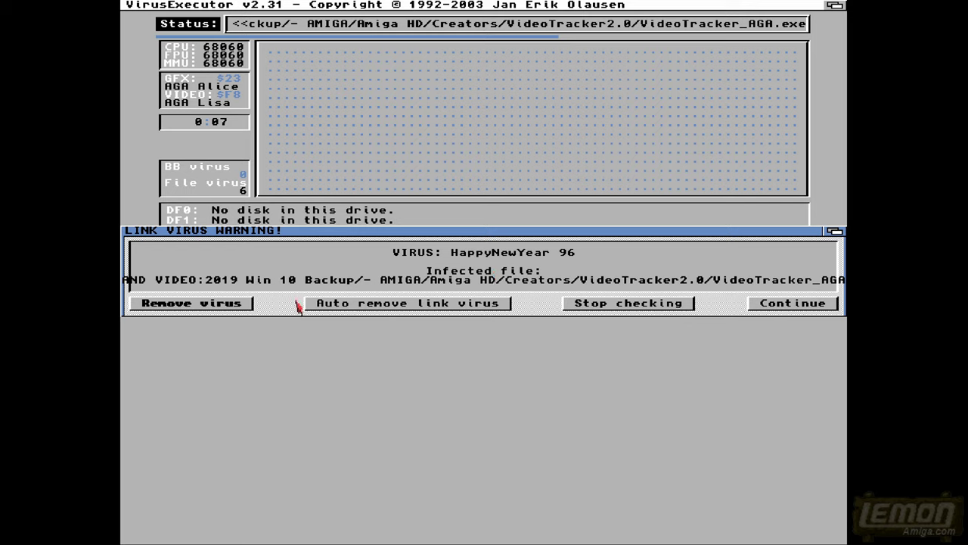
Step: Remove the virus from VideoTracker_AGA.exe, save the cleaned file, and enable automatic link virus removal for the remaining files
click(191, 305)
click(392, 314)
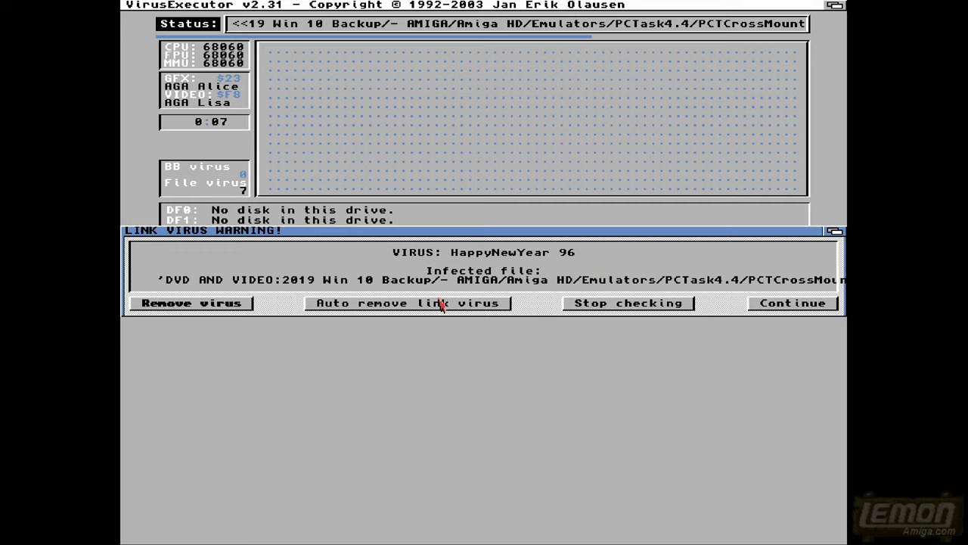
click(446, 303)
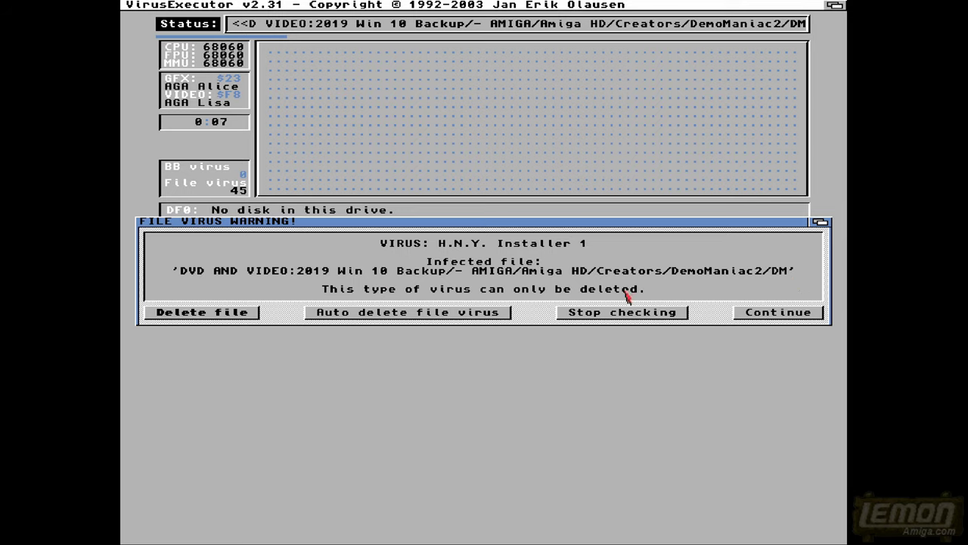
Step: Choose to delete the infected DemoManiac2 file DM and StarRay file Disk.1, dismissing the message after each
click(203, 318)
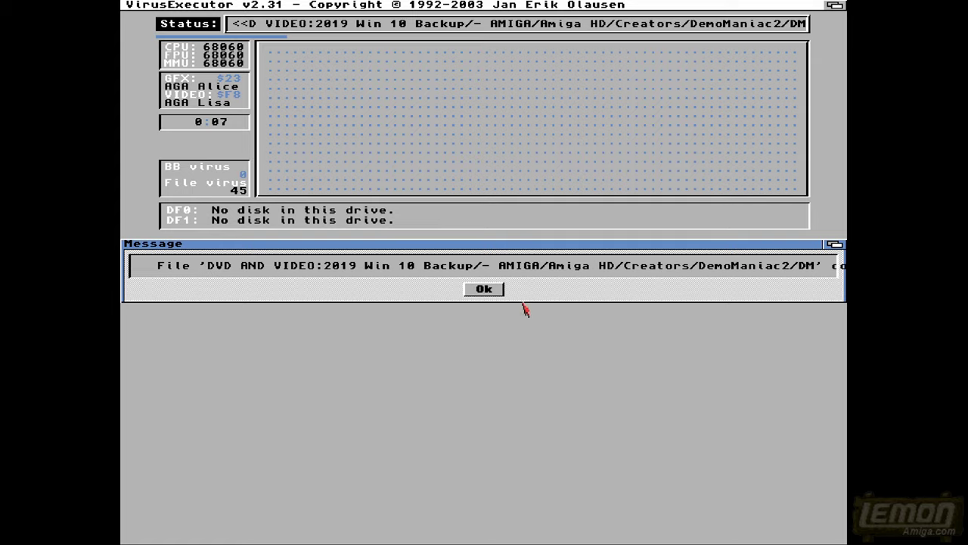
click(484, 289)
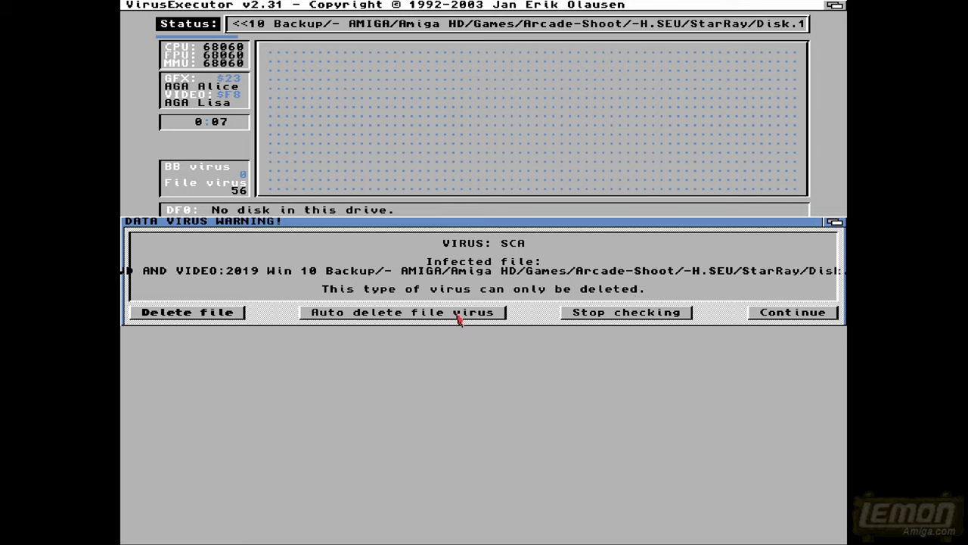
click(181, 318)
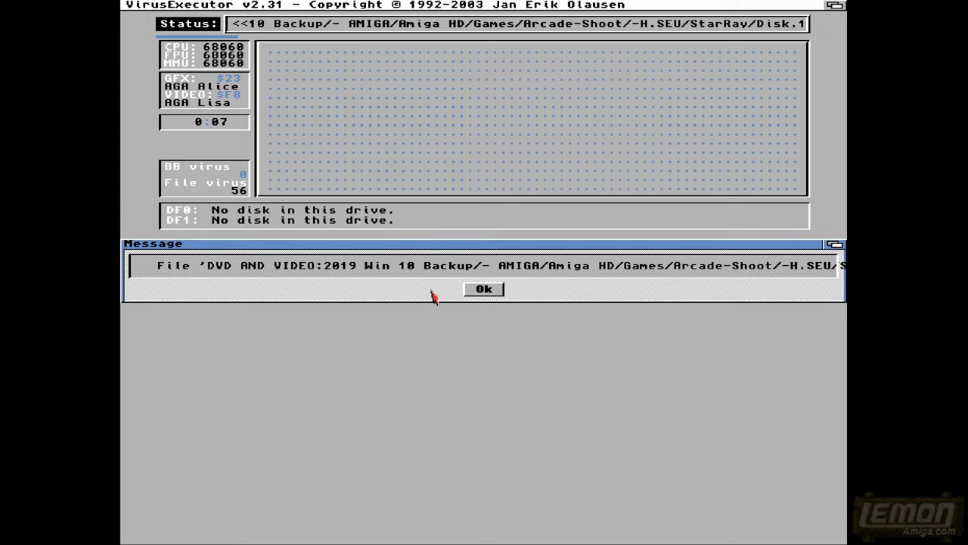
click(482, 289)
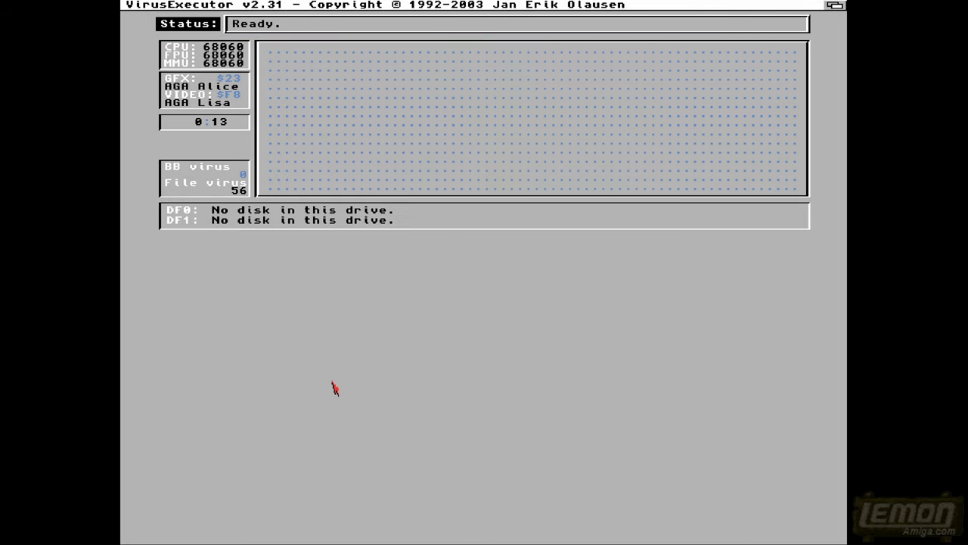
Step: Enable writing to a log file in the preferences and close them
right_click(163, 6)
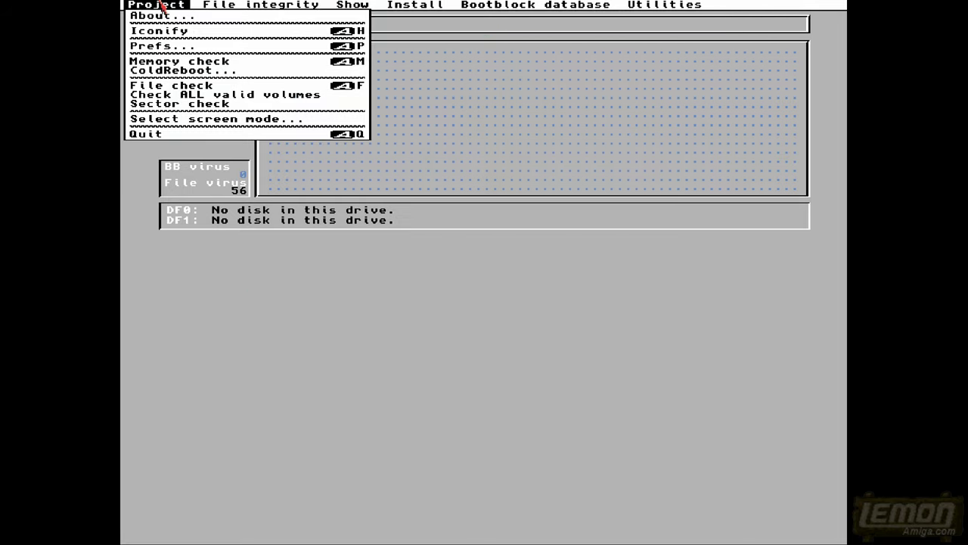
right_click(179, 47)
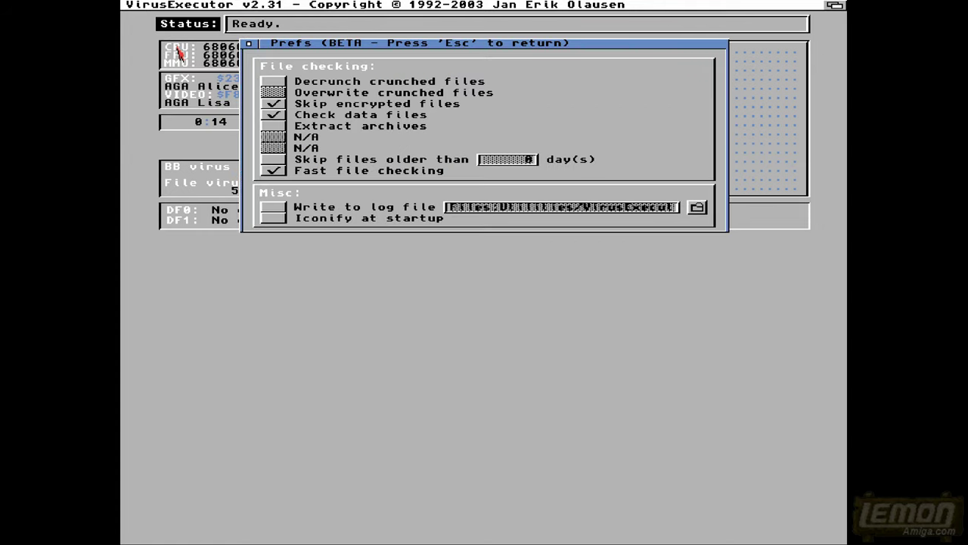
click(271, 208)
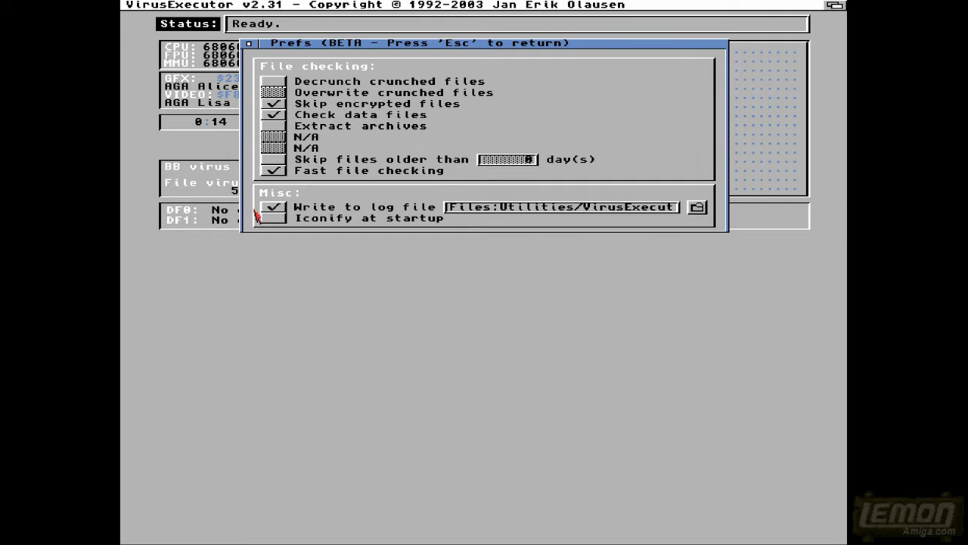
click(249, 43)
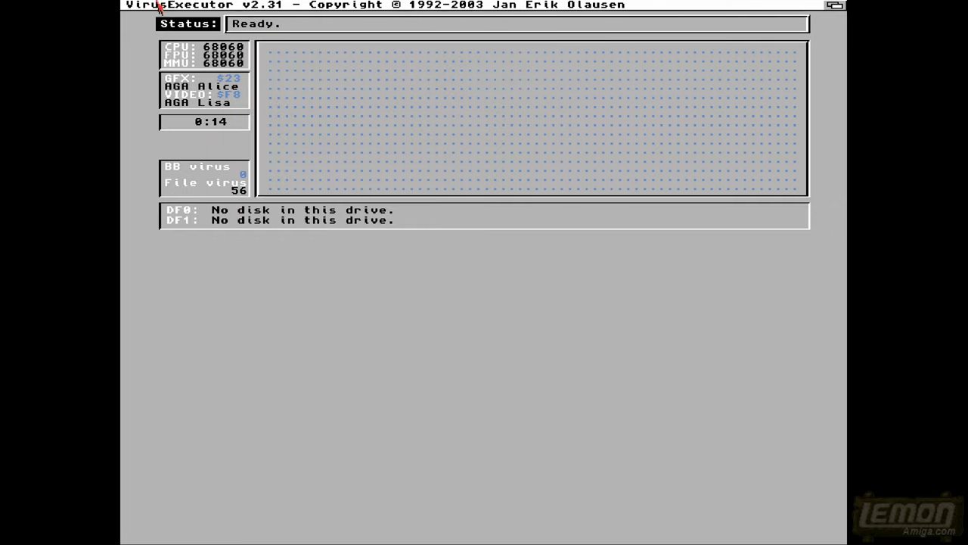
Step: Review the file integrity, show, install, bootblock database and utilities commands, and try to update the program's files
right_click(161, 6)
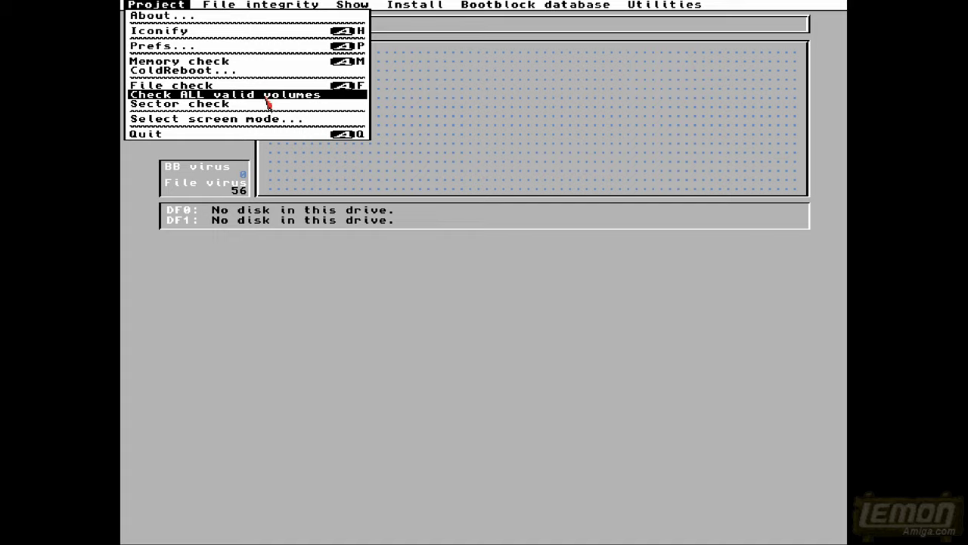
mouse_move(215, 6)
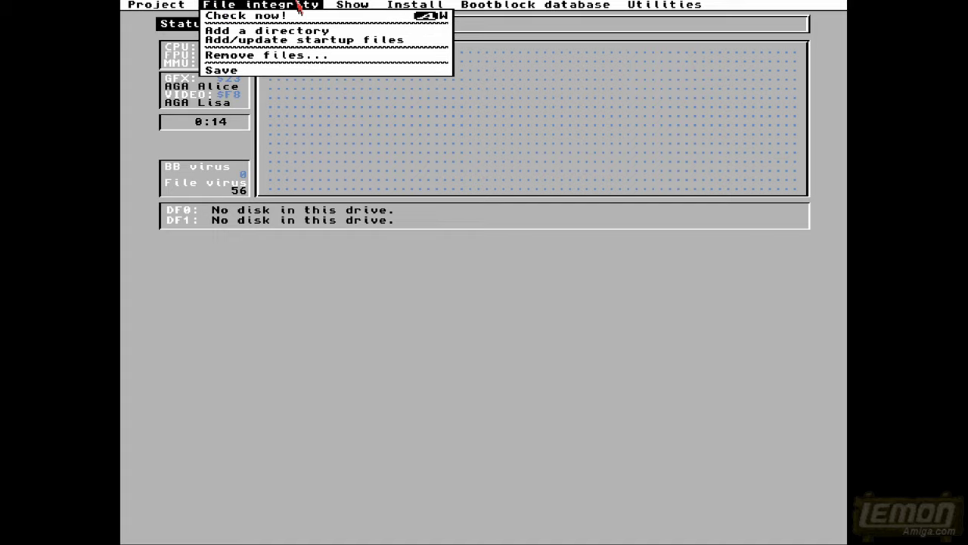
mouse_move(352, 6)
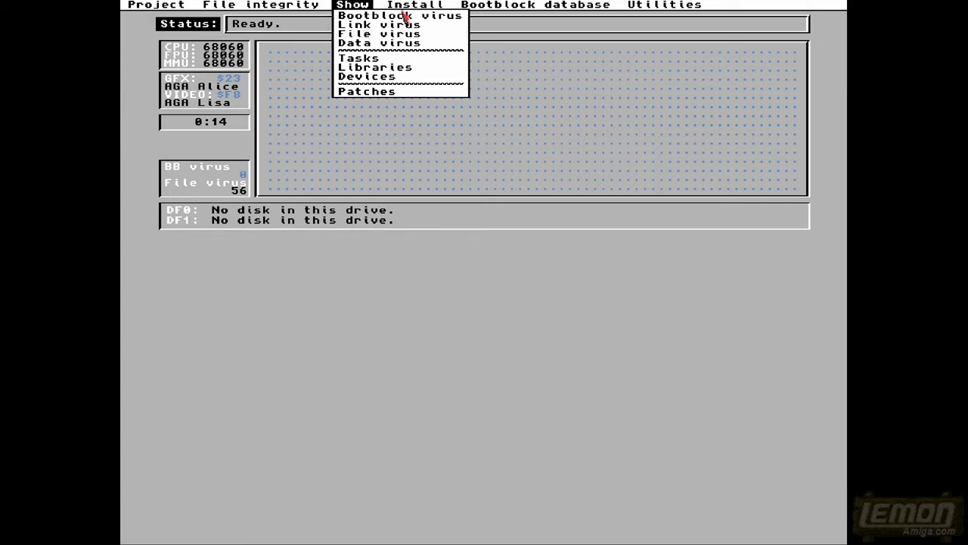
mouse_move(416, 6)
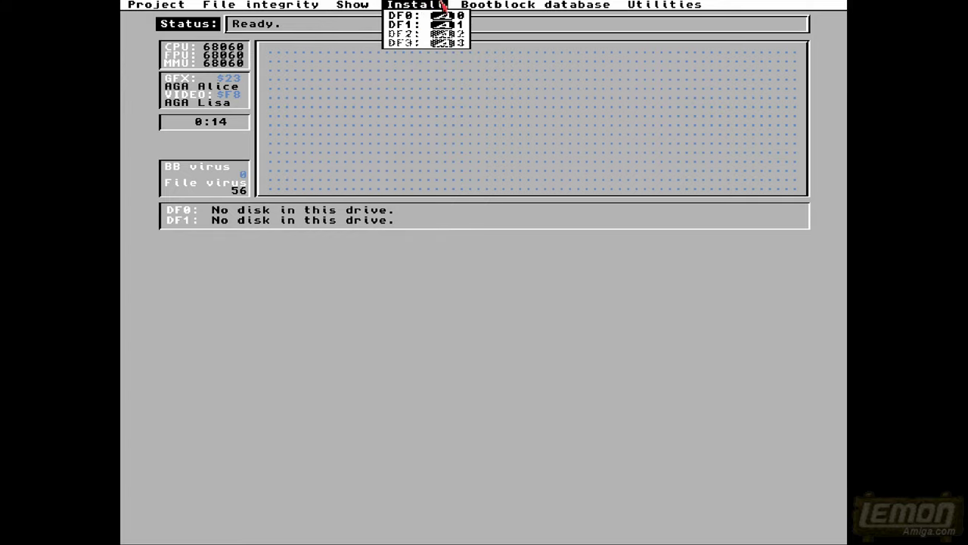
mouse_move(513, 7)
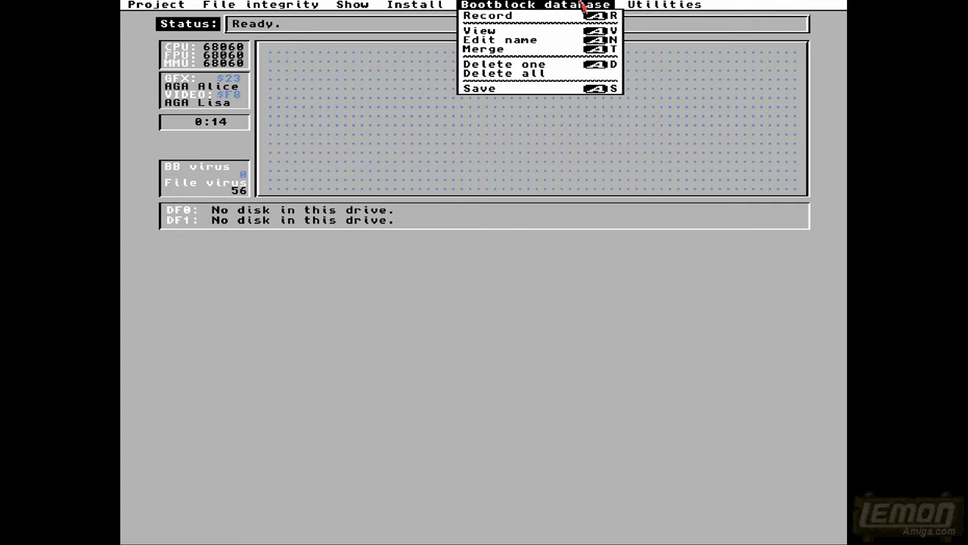
mouse_move(692, 6)
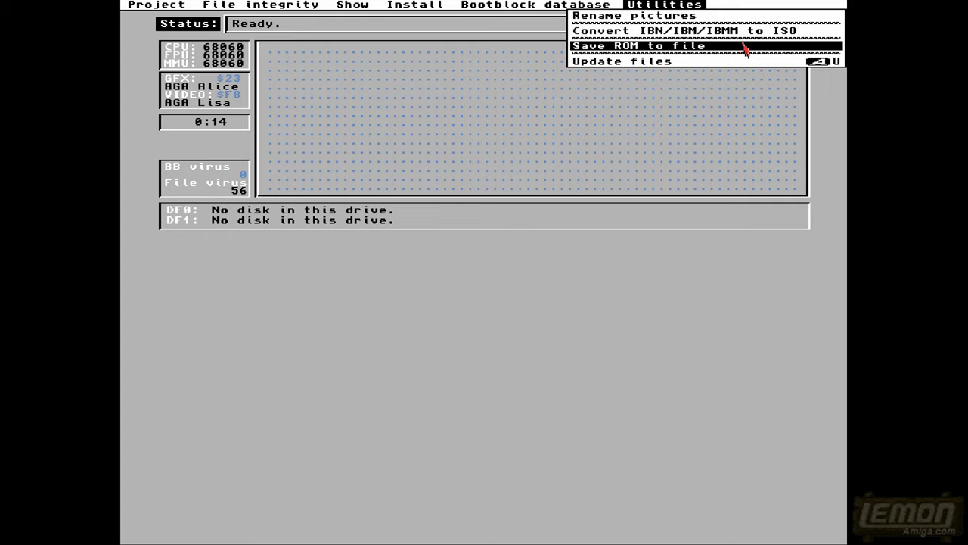
click(732, 62)
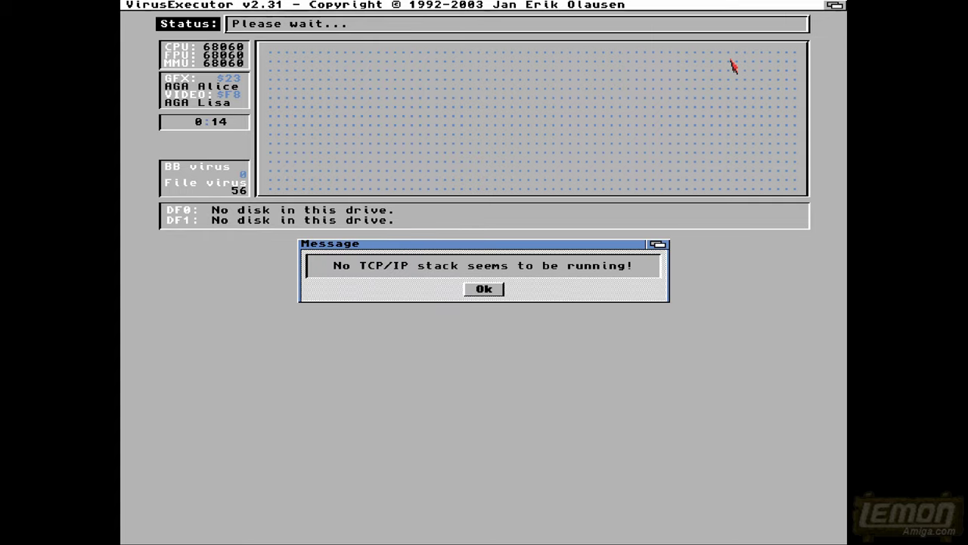
click(493, 290)
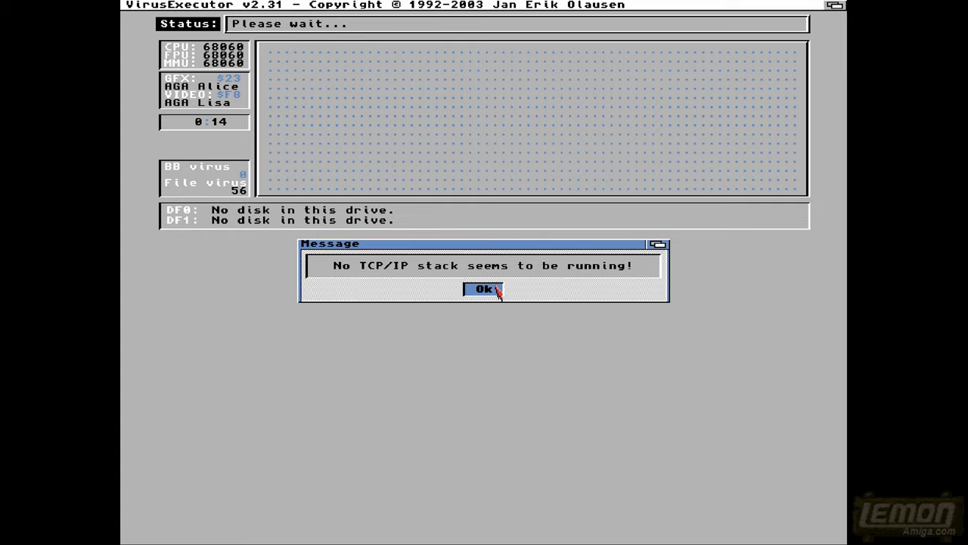
Step: Examine the file requester for saving the ROM to a file, and cancel it
right_click(590, 6)
click(677, 47)
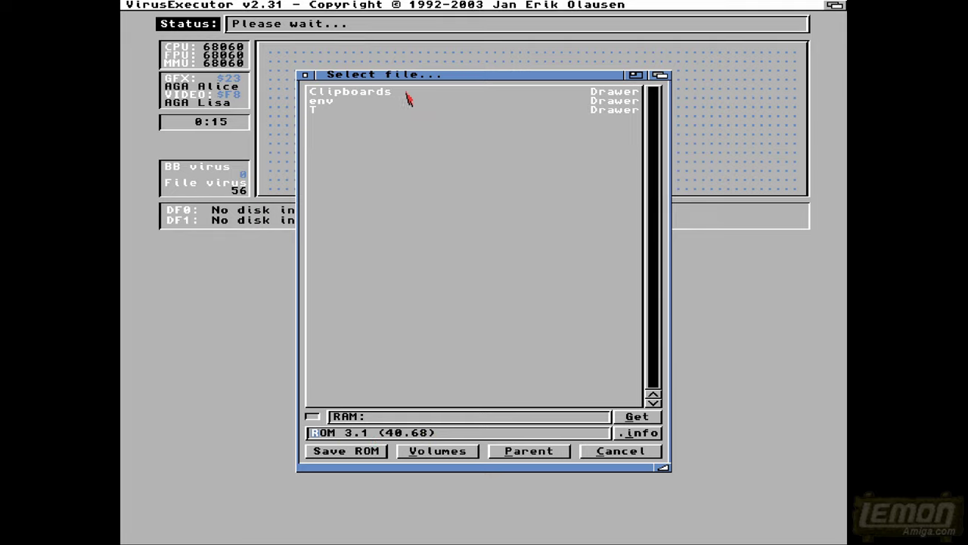
click(639, 452)
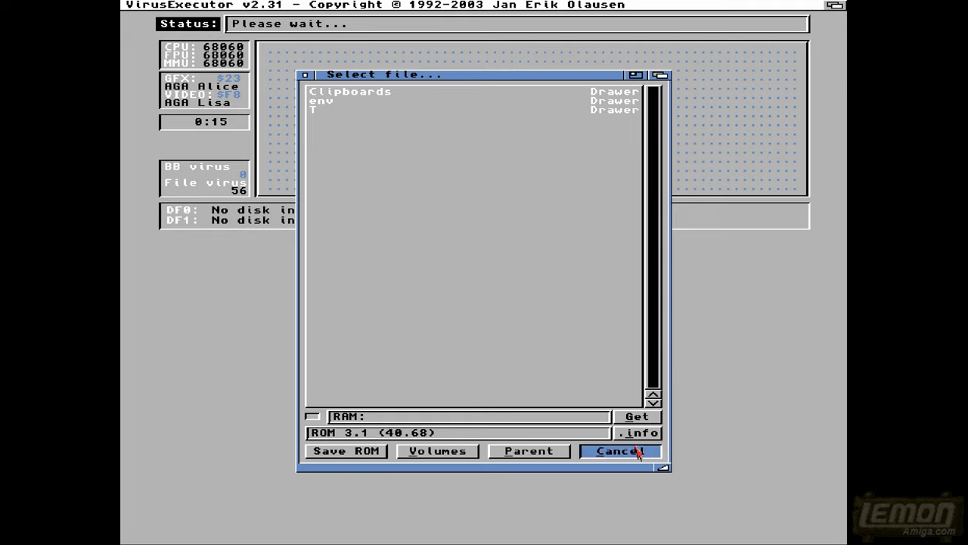
Step: Open the bootblock installation options for drive DF0
right_click(537, 8)
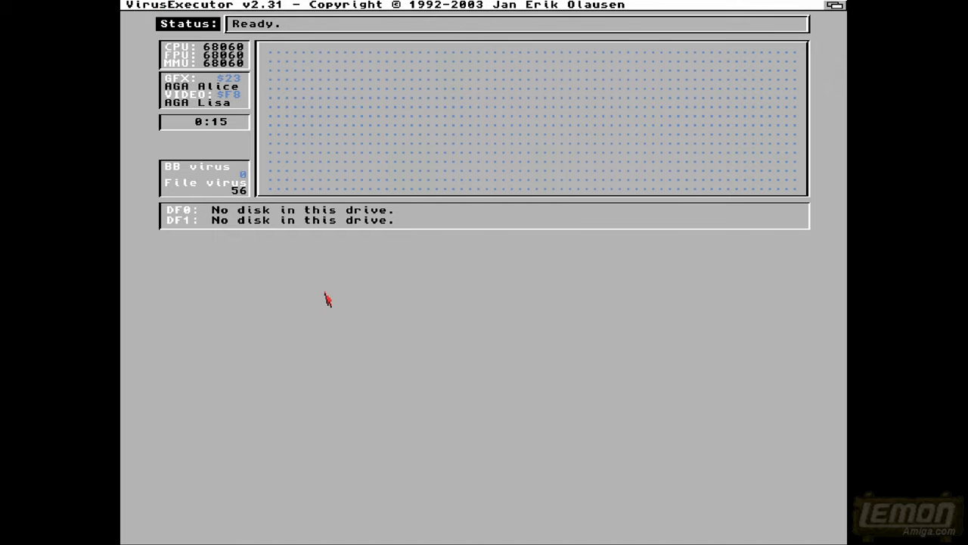
key(super+i)
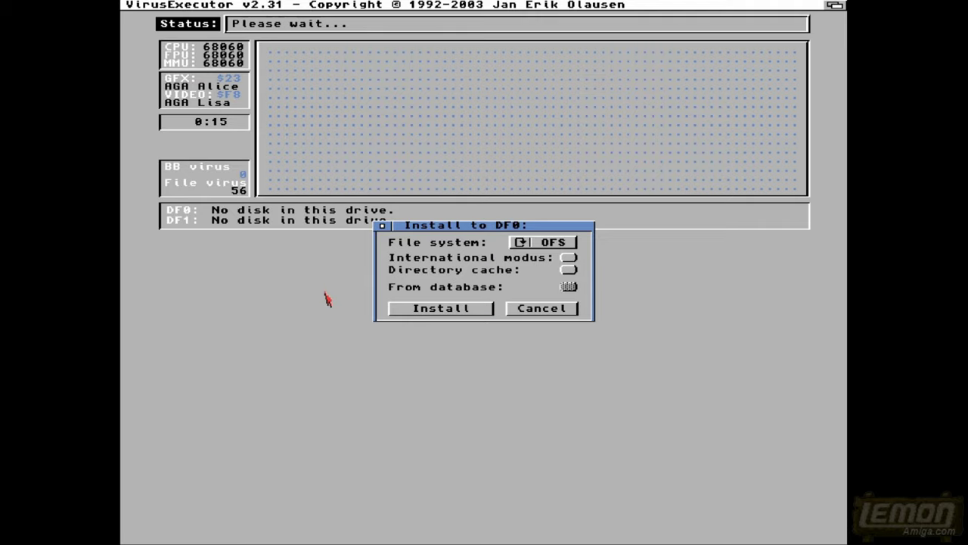